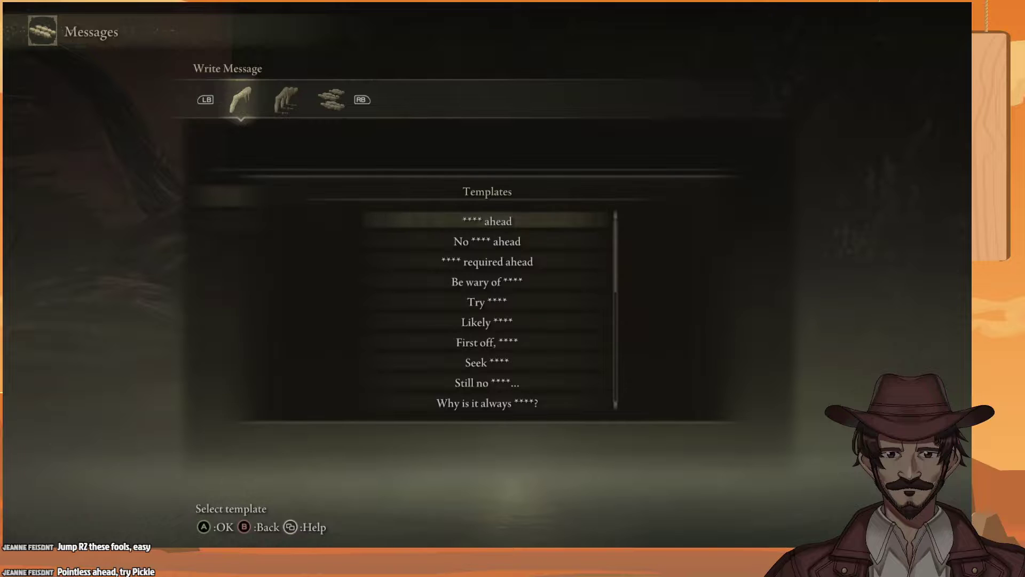
Choose the single-word '****' message template
{"action": "key", "text": "Down"}
{"action": "key", "text": "Down"}
{"action": "key", "text": "Down"}
{"action": "key", "text": "Down"}
{"action": "key", "text": "Down"}
{"action": "key", "text": "Down"}
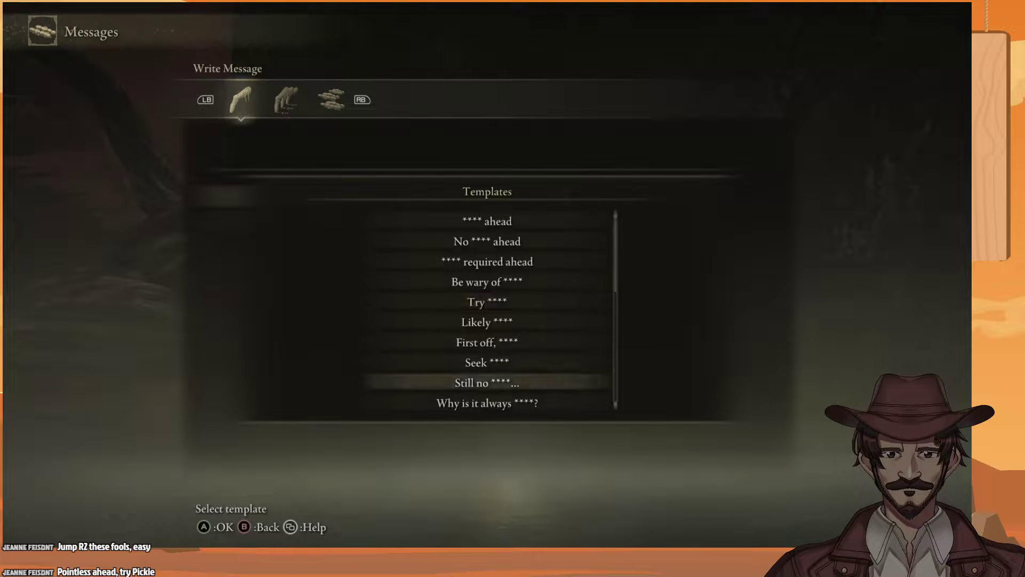
{"action": "key", "text": "Down"}
{"action": "key", "text": "Down"}
{"action": "key", "text": "Down"}
{"action": "key", "text": "Down"}
{"action": "key", "text": "Down"}
{"action": "key", "text": "Down"}
{"action": "key", "text": "Down"}
{"action": "key", "text": "Down"}
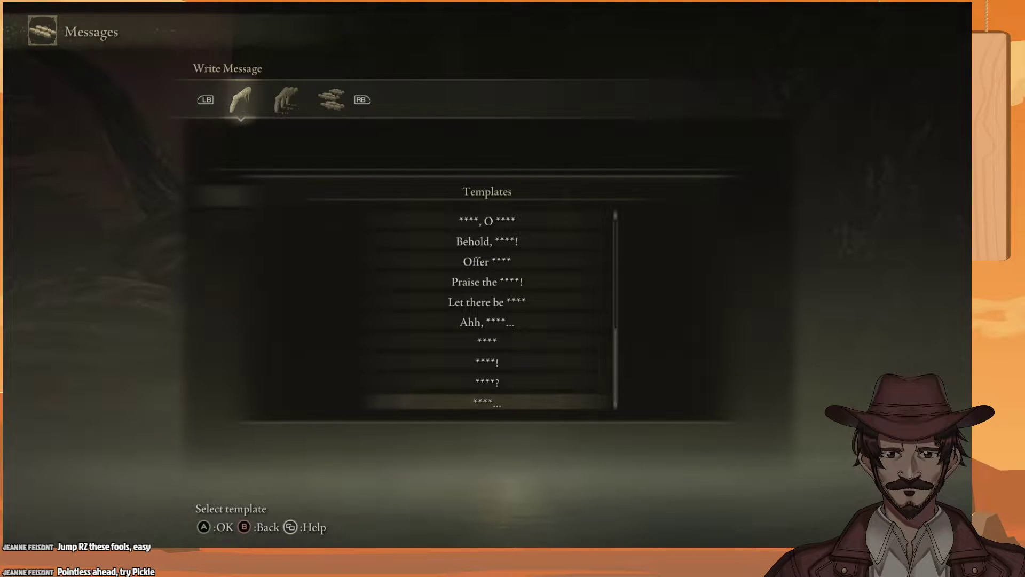
{"action": "key", "text": "Up"}
{"action": "key", "text": "Up"}
{"action": "key", "text": "Return"}
{"action": "key", "text": "Return"}
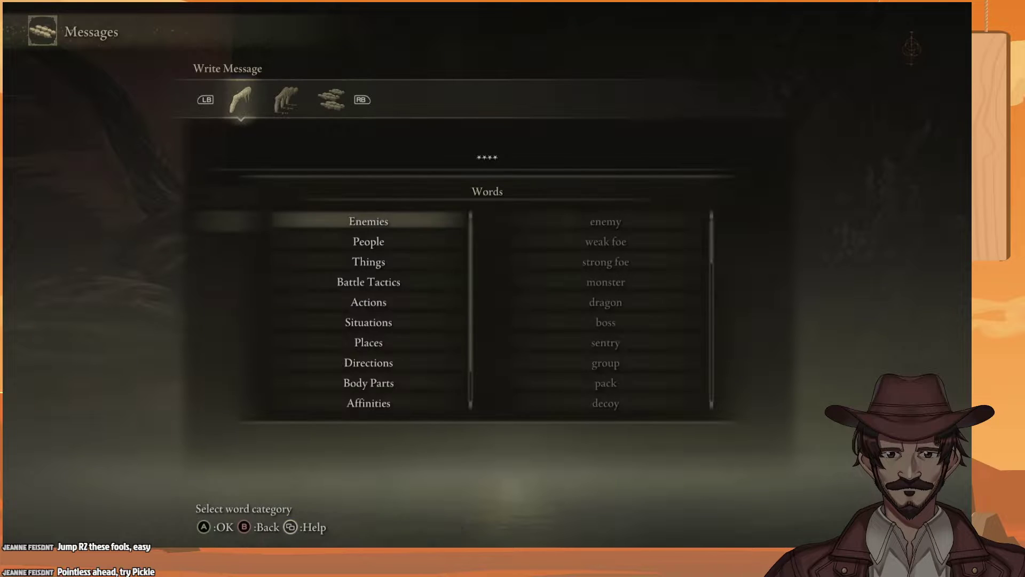
Move up through the word categories and open the Things words
{"action": "key", "text": "Up"}
{"action": "key", "text": "Up"}
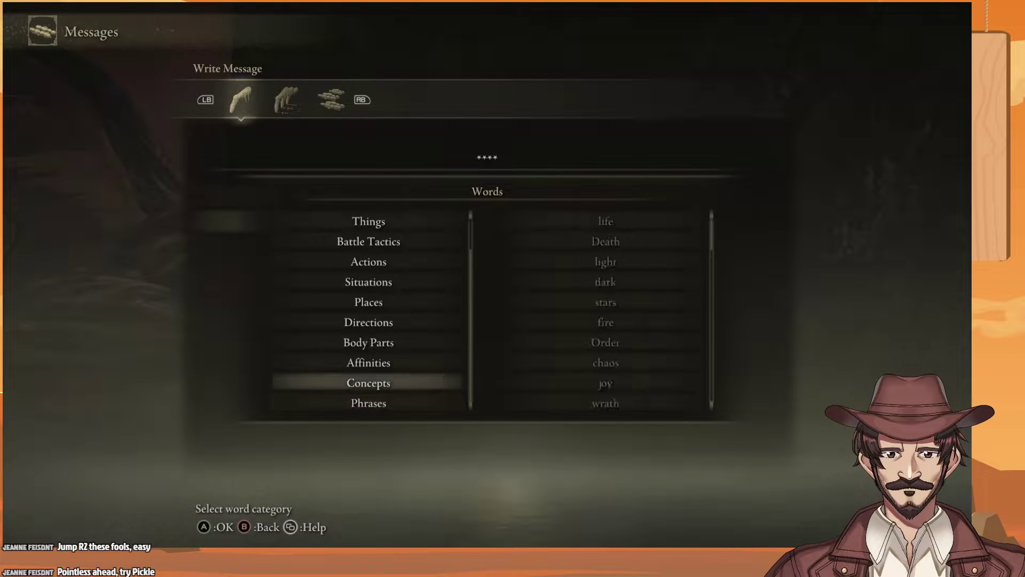
{"action": "key", "text": "Up"}
{"action": "key", "text": "Up"}
{"action": "key", "text": "Up"}
{"action": "key", "text": "Up"}
{"action": "key", "text": "Up"}
{"action": "key", "text": "Up"}
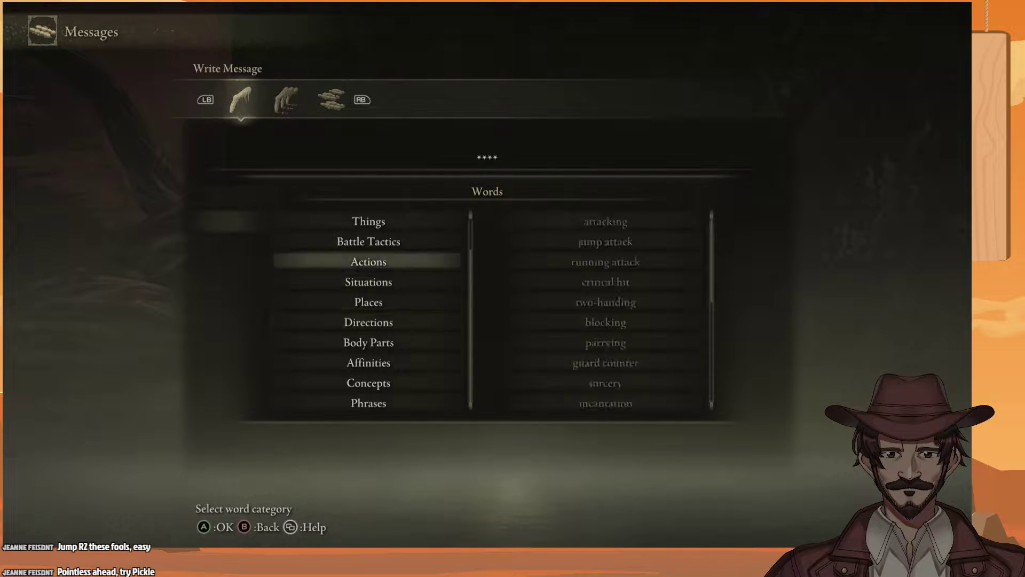
{"action": "key", "text": "Up"}
{"action": "key", "text": "Up"}
{"action": "key", "text": "Return"}
{"action": "key", "text": "Up"}
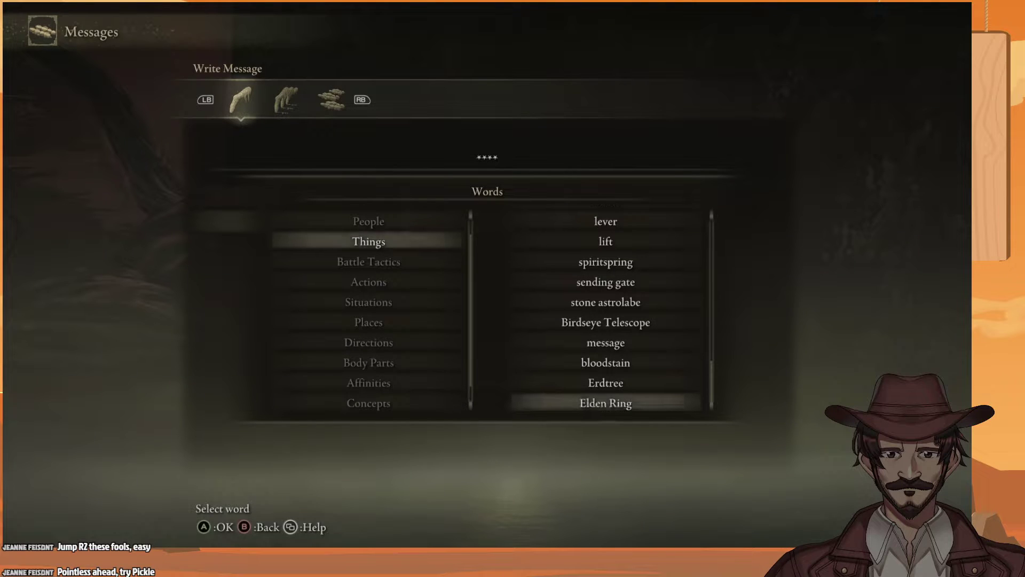
Browse up through the Things words, then back out to the word categories
{"action": "key", "text": "Up"}
{"action": "key", "text": "Up"}
{"action": "key", "text": "Up"}
{"action": "key", "text": "Up"}
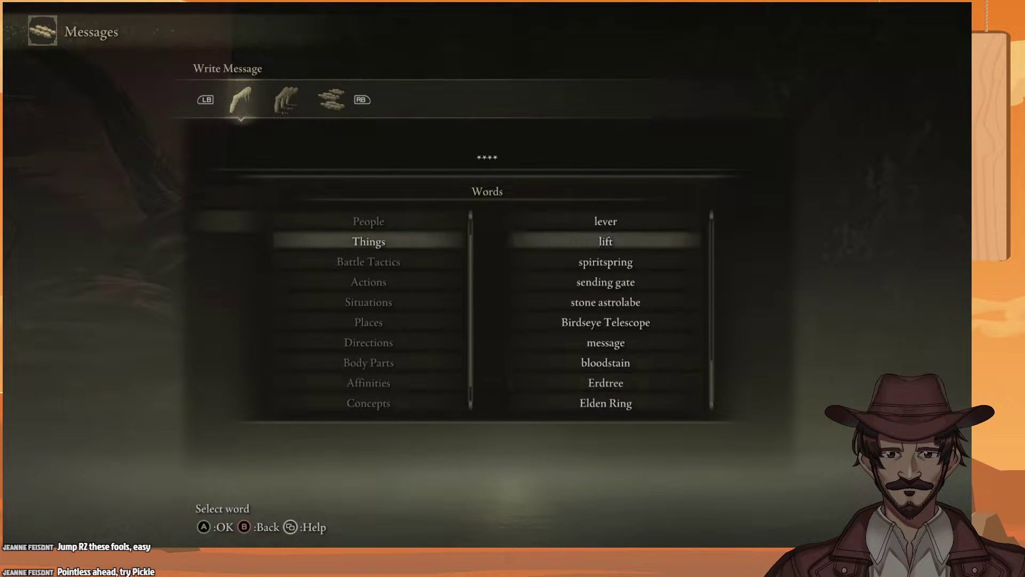
{"action": "key", "text": "Up"}
{"action": "key", "text": "Up"}
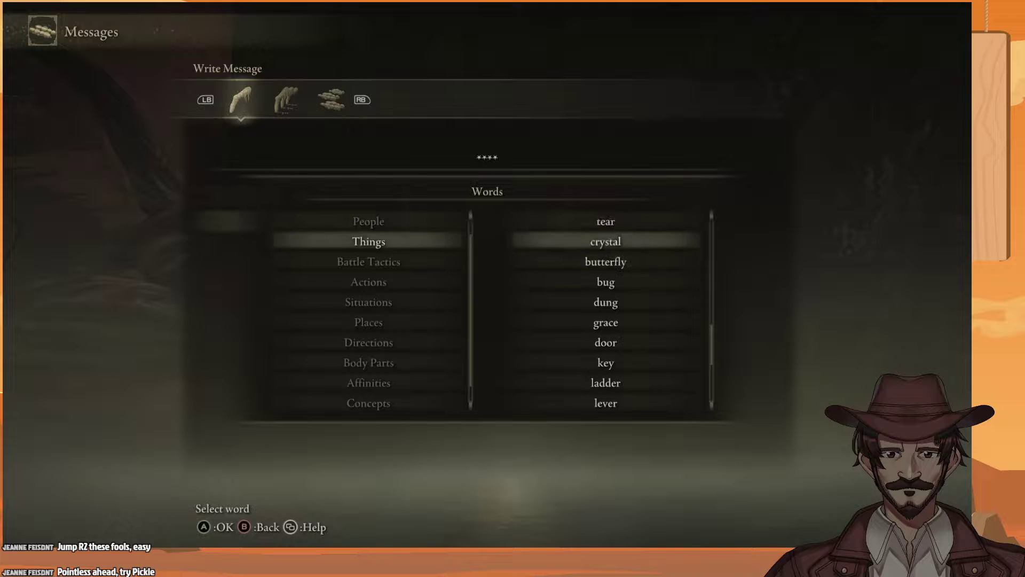
{"action": "key", "text": "Up"}
{"action": "key", "text": "Up"}
{"action": "key", "text": "Up"}
{"action": "key", "text": "Up"}
{"action": "key", "text": "Up"}
{"action": "key", "text": "Up"}
{"action": "key", "text": "Up"}
{"action": "key", "text": "Up"}
{"action": "key", "text": "Up"}
{"action": "key", "text": "Up"}
{"action": "key", "text": "Up"}
{"action": "key", "text": "Up"}
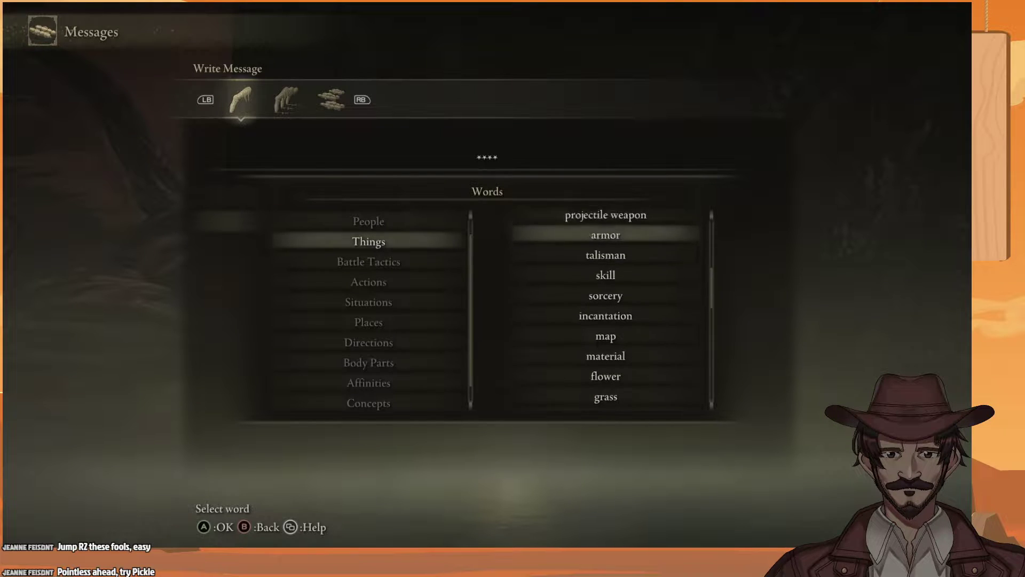
{"action": "key", "text": "Up"}
{"action": "key", "text": "Up"}
{"action": "key", "text": "Up"}
{"action": "key", "text": "Up"}
{"action": "key", "text": "Up"}
{"action": "key", "text": "Up"}
{"action": "key", "text": "Up"}
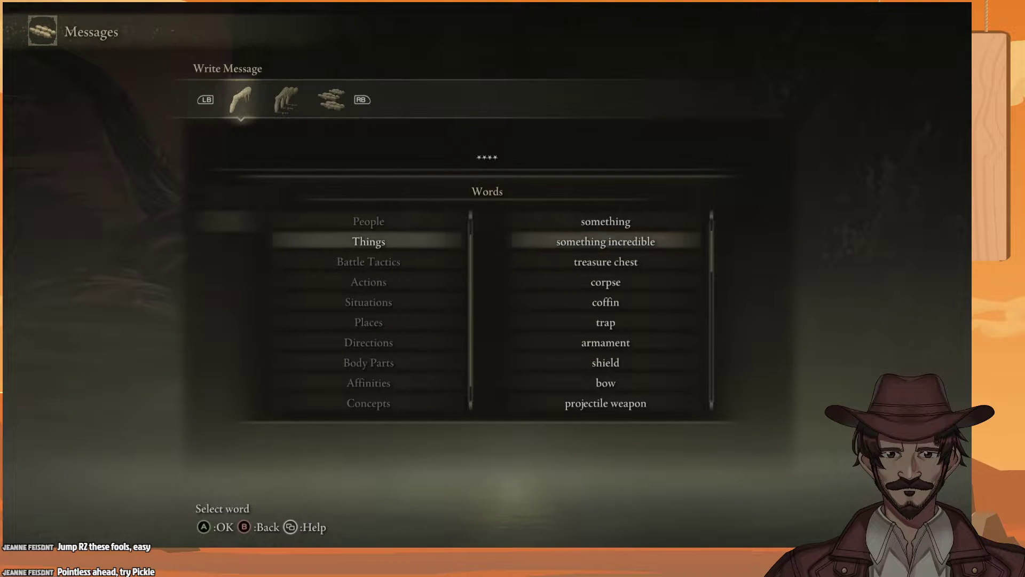
{"action": "key", "text": "Up"}
{"action": "key", "text": "Up"}
{"action": "key", "text": "Up"}
{"action": "key", "text": "Left"}
{"action": "key", "text": "Up"}
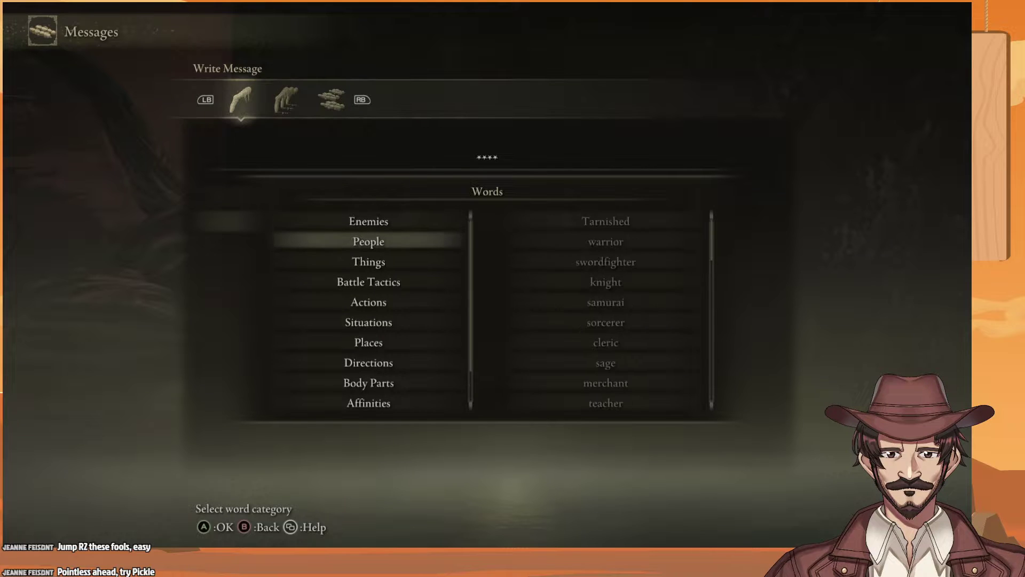
{"action": "key", "text": "Up"}
{"action": "key", "text": "Right"}
{"action": "key", "text": "Up"}
{"action": "key", "text": "Left"}
{"action": "key", "text": "Up"}
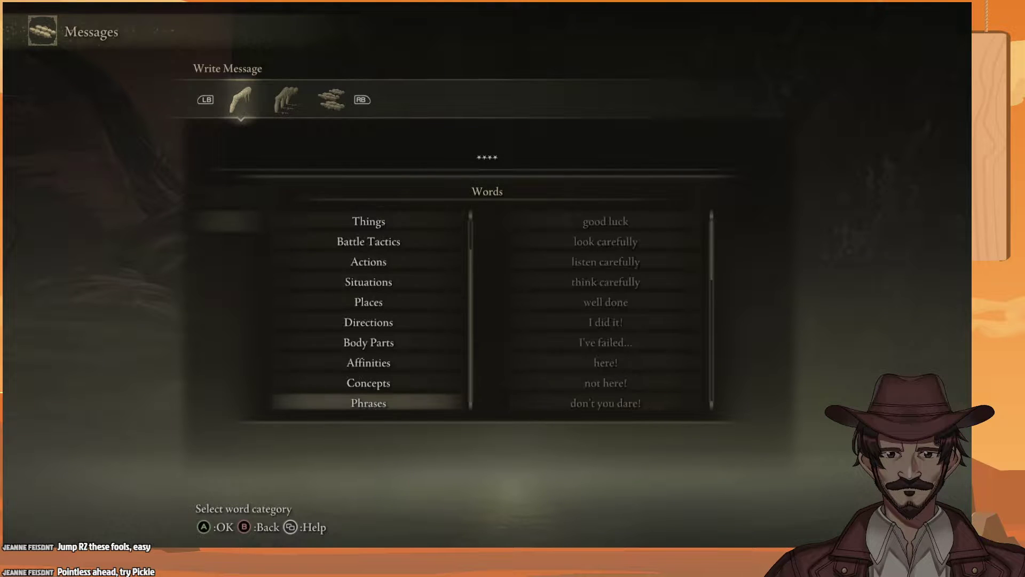
{"action": "key", "text": "Up"}
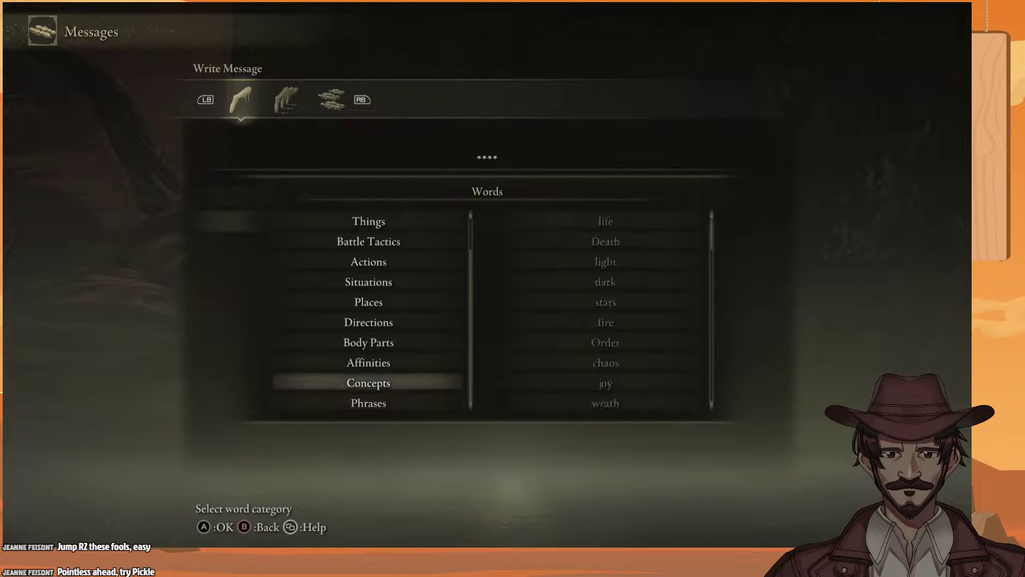
{"action": "key", "text": "Right"}
{"action": "key", "text": "Up"}
{"action": "key", "text": "Left"}
{"action": "key", "text": "Up"}
{"action": "key", "text": "Right"}
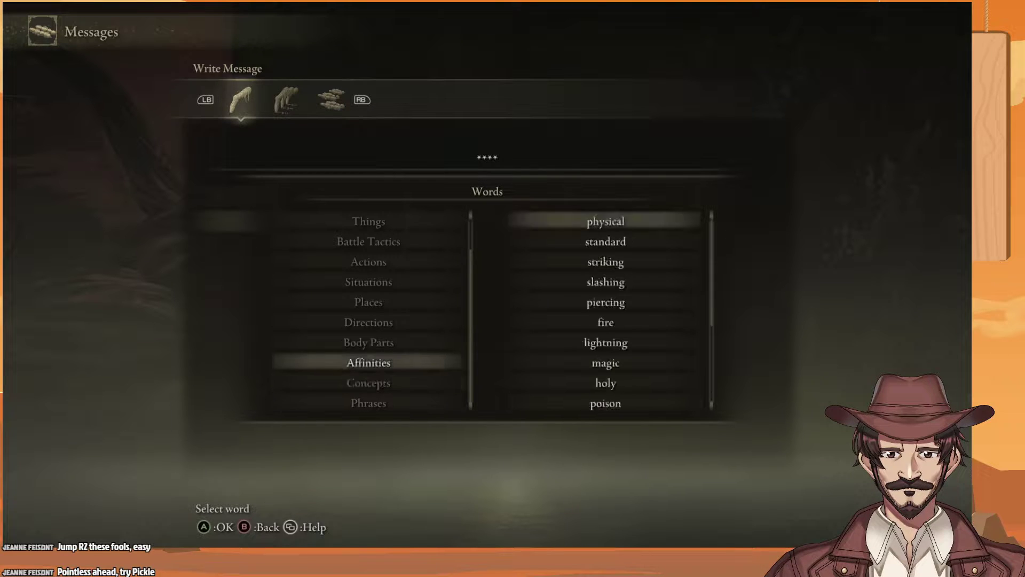
{"action": "key", "text": "Up"}
{"action": "key", "text": "Left"}
{"action": "key", "text": "Up"}
{"action": "key", "text": "Right"}
{"action": "key", "text": "Left"}
{"action": "key", "text": "Up"}
{"action": "key", "text": "Right"}
{"action": "key", "text": "Up"}
{"action": "key", "text": "Left"}
{"action": "key", "text": "Up"}
{"action": "key", "text": "Right"}
{"action": "key", "text": "Up"}
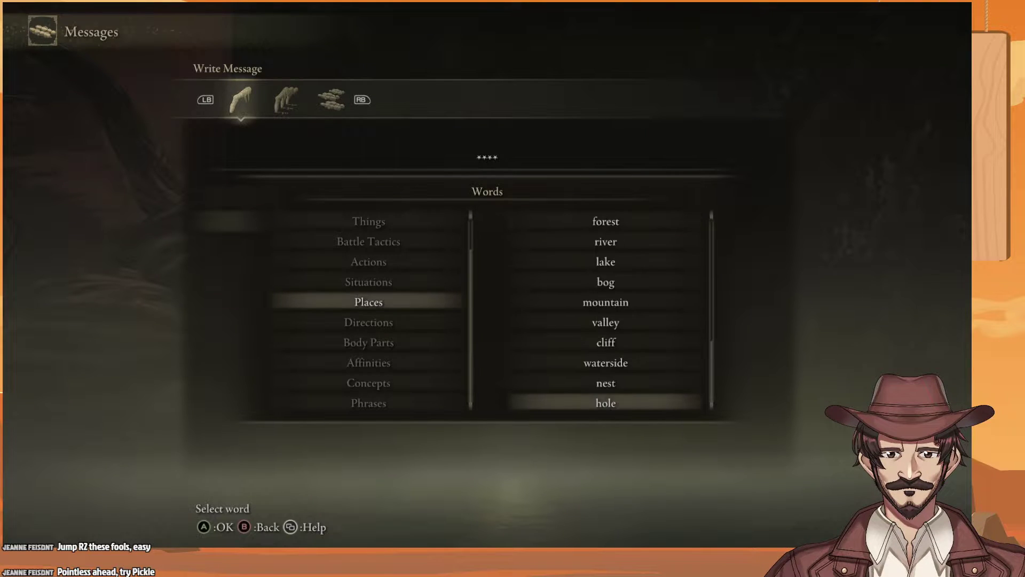
{"action": "key", "text": "Up"}
{"action": "key", "text": "Up"}
{"action": "key", "text": "Up"}
{"action": "key", "text": "Up"}
{"action": "key", "text": "Up"}
{"action": "key", "text": "Up"}
{"action": "key", "text": "Up"}
{"action": "key", "text": "Up"}
{"action": "key", "text": "Up"}
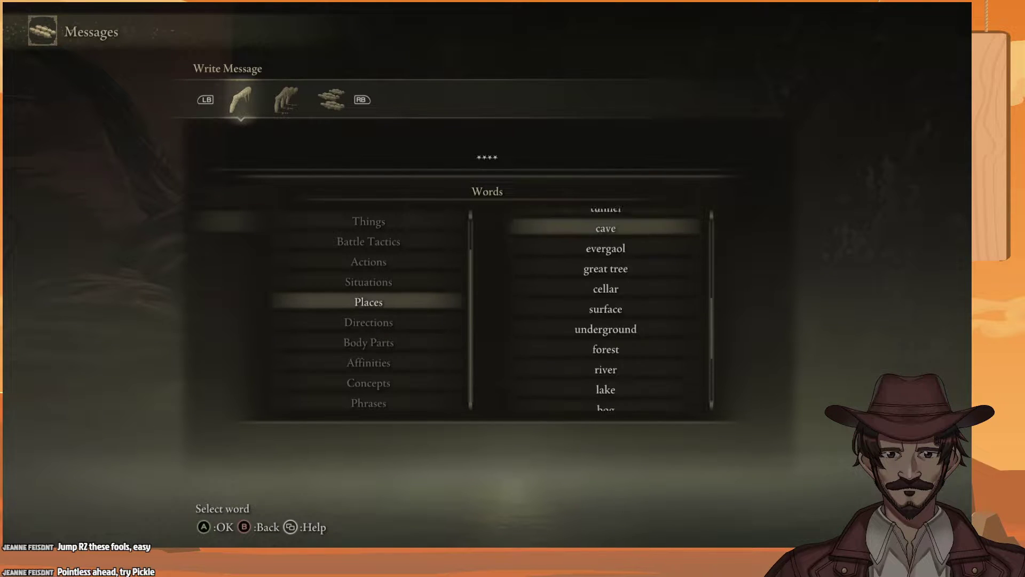
{"action": "key", "text": "Up"}
{"action": "key", "text": "Up"}
{"action": "key", "text": "Up"}
{"action": "key", "text": "Up"}
{"action": "key", "text": "Up"}
{"action": "key", "text": "Up"}
{"action": "key", "text": "Up"}
{"action": "key", "text": "Up"}
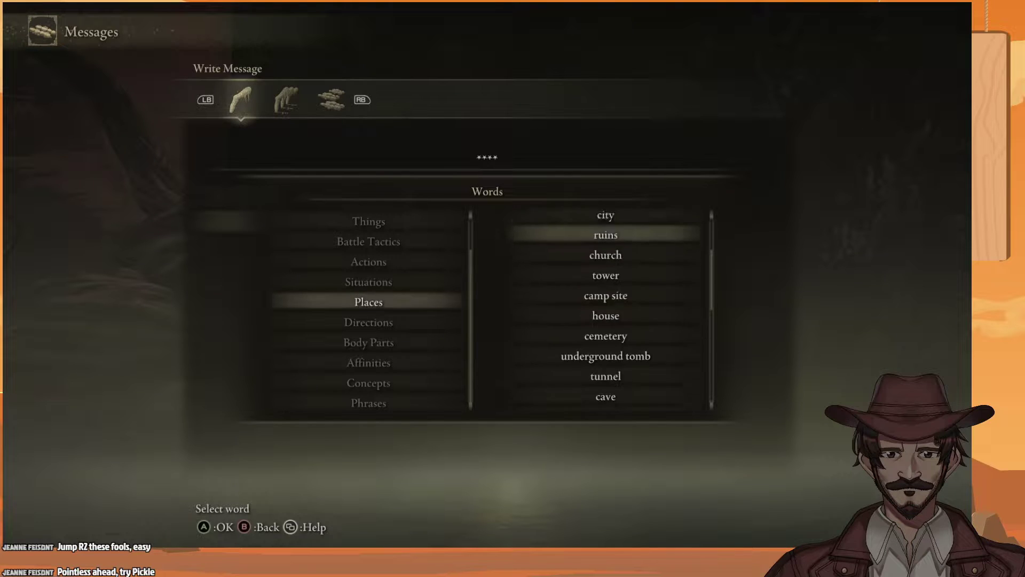
{"action": "key", "text": "Up"}
{"action": "key", "text": "Up"}
{"action": "key", "text": "Up"}
{"action": "key", "text": "Up"}
{"action": "key", "text": "Up"}
{"action": "key", "text": "Up"}
{"action": "key", "text": "Escape"}
{"action": "key", "text": "Up"}
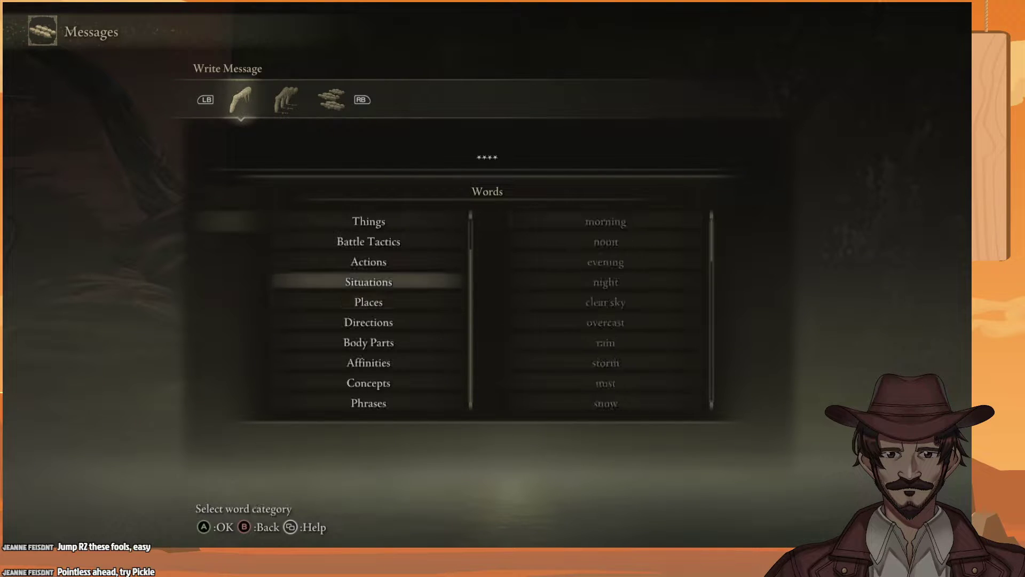
{"action": "key", "text": "Return"}
{"action": "key", "text": "Up"}
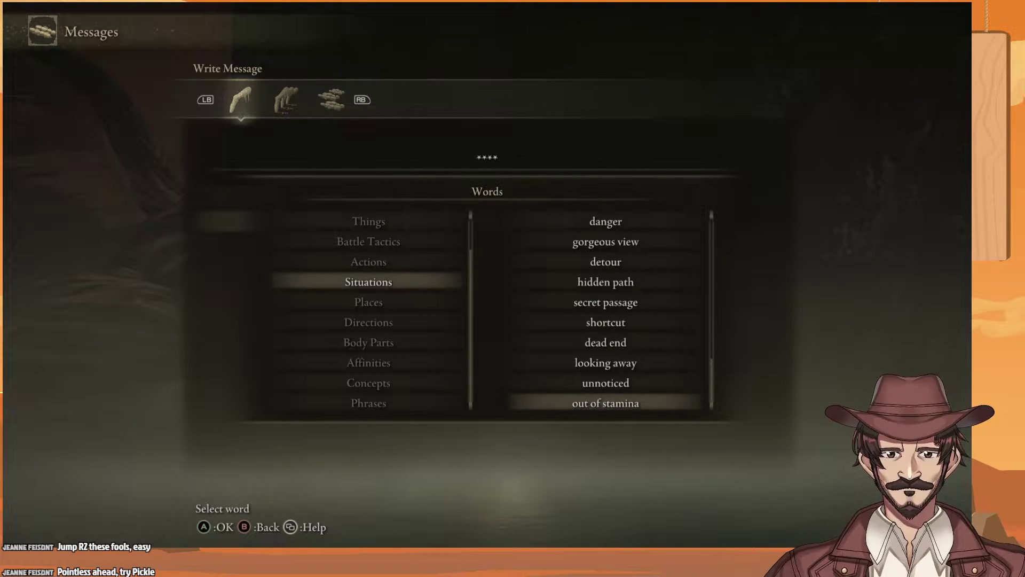
{"action": "key", "text": "Up"}
{"action": "key", "text": "Up"}
{"action": "key", "text": "Up"}
{"action": "key", "text": "Up"}
{"action": "key", "text": "Up"}
{"action": "key", "text": "Up"}
{"action": "key", "text": "Up"}
{"action": "key", "text": "Up"}
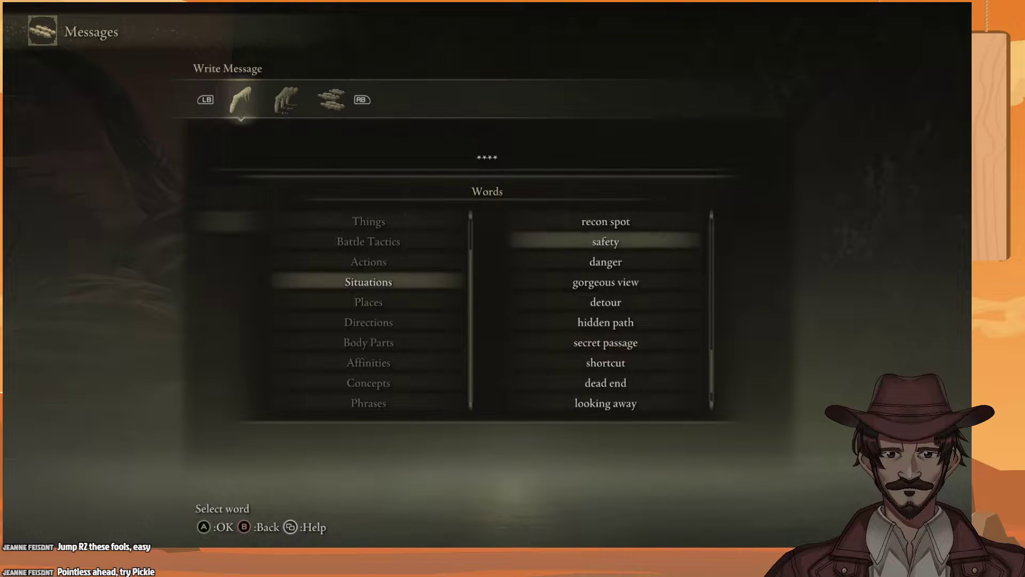
{"action": "key", "text": "Up"}
{"action": "key", "text": "Up"}
{"action": "key", "text": "Up"}
{"action": "key", "text": "Up"}
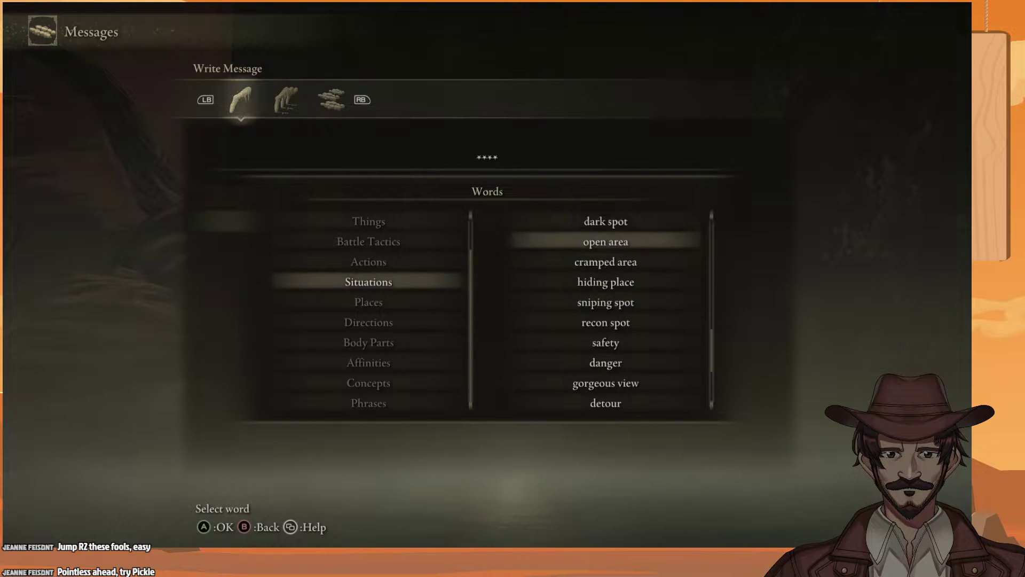
{"action": "key", "text": "Up"}
{"action": "key", "text": "Up"}
{"action": "key", "text": "Up"}
{"action": "key", "text": "Up"}
{"action": "key", "text": "Up"}
{"action": "key", "text": "Up"}
{"action": "key", "text": "Up"}
{"action": "key", "text": "Up"}
{"action": "key", "text": "Up"}
{"action": "key", "text": "Up"}
{"action": "key", "text": "Up"}
{"action": "key", "text": "Up"}
{"action": "key", "text": "Up"}
{"action": "key", "text": "Up"}
{"action": "key", "text": "Up"}
{"action": "key", "text": "Up"}
{"action": "key", "text": "Up"}
{"action": "key", "text": "Up"}
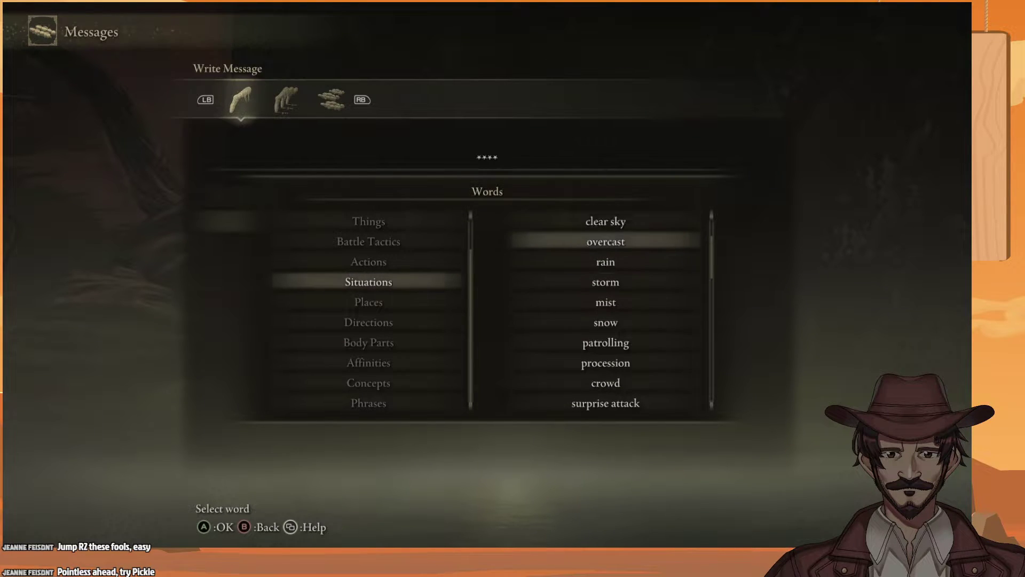
{"action": "key", "text": "Up"}
{"action": "key", "text": "Up"}
{"action": "key", "text": "Up"}
{"action": "key", "text": "Up"}
{"action": "key", "text": "Up"}
{"action": "key", "text": "Escape"}
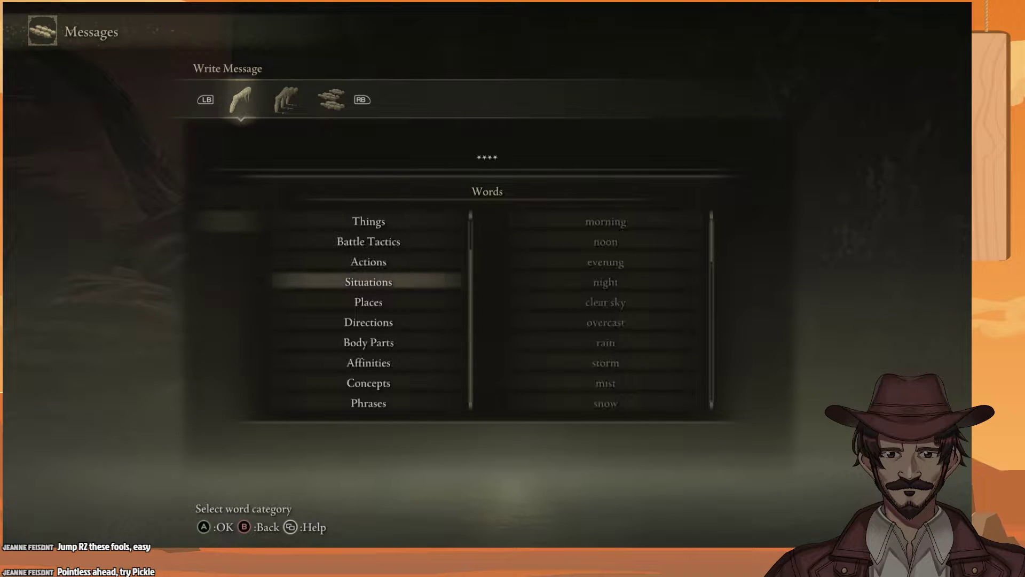
{"action": "key", "text": "Up"}
{"action": "key", "text": "Return"}
{"action": "key", "text": "Up"}
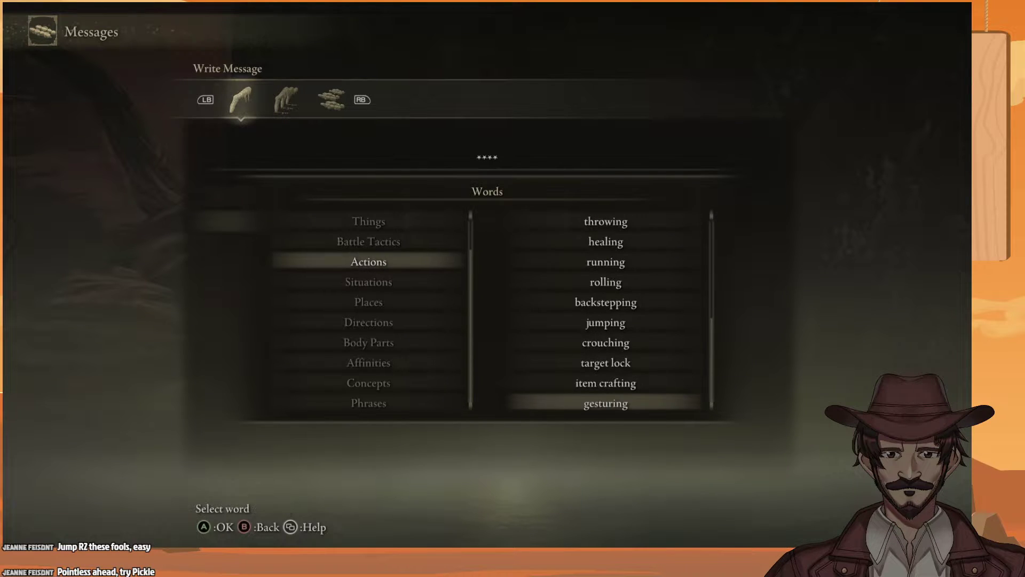
{"action": "key", "text": "Escape"}
{"action": "key", "text": "Up"}
{"action": "key", "text": "Return"}
{"action": "key", "text": "Up"}
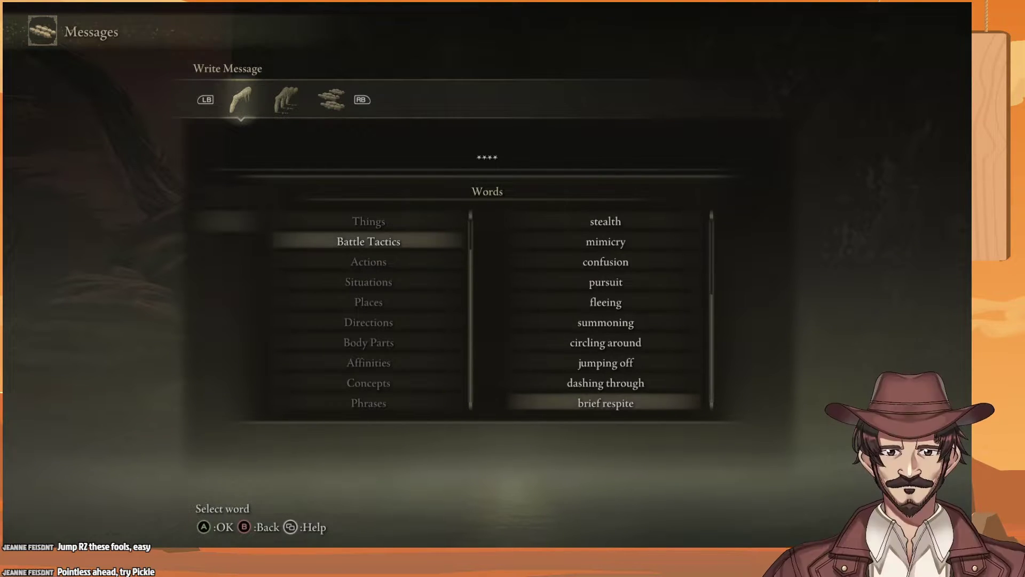
{"action": "key", "text": "Up"}
{"action": "key", "text": "Up"}
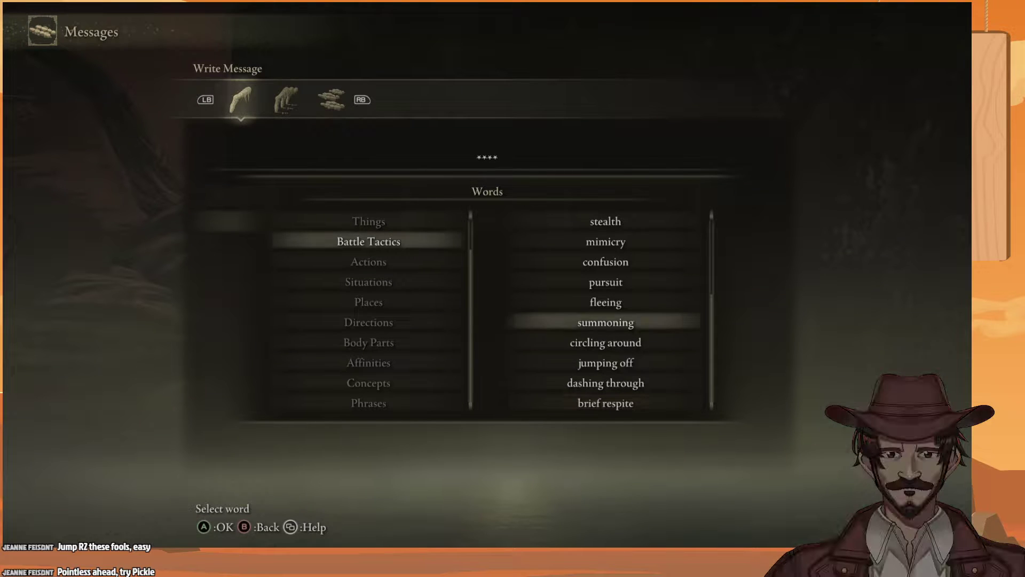
{"action": "key", "text": "Up"}
{"action": "key", "text": "Up"}
{"action": "key", "text": "Up"}
{"action": "key", "text": "Up"}
{"action": "key", "text": "Up"}
{"action": "key", "text": "Up"}
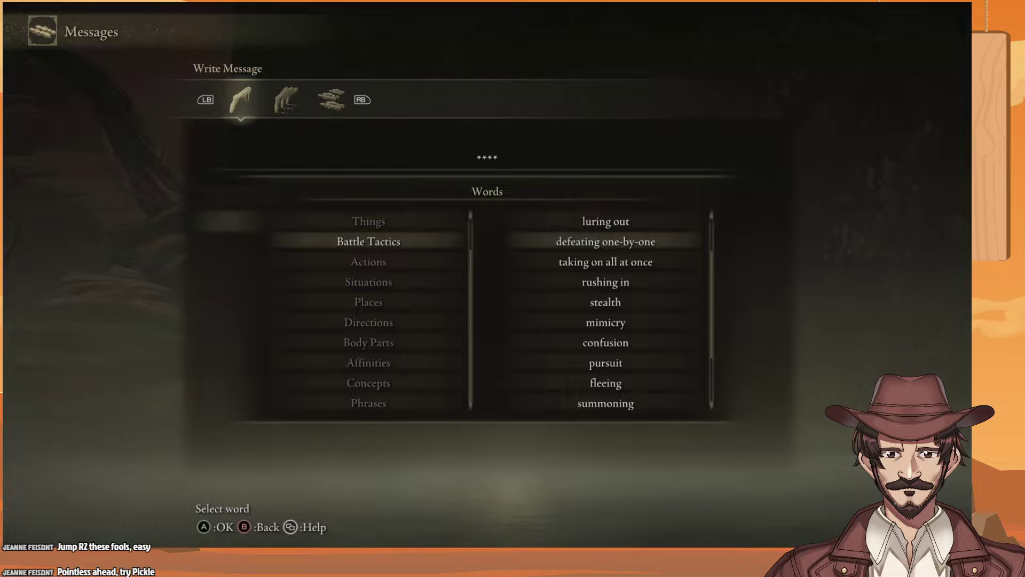
{"action": "key", "text": "Up"}
{"action": "key", "text": "Up"}
{"action": "key", "text": "Up"}
{"action": "key", "text": "Up"}
Leave Battle Tactics, scroll down the entire Things word list, then return to the categories
{"action": "key", "text": "Down"}
{"action": "key", "text": "Down"}
{"action": "key", "text": "Down"}
{"action": "key", "text": "Left"}
{"action": "key", "text": "Up"}
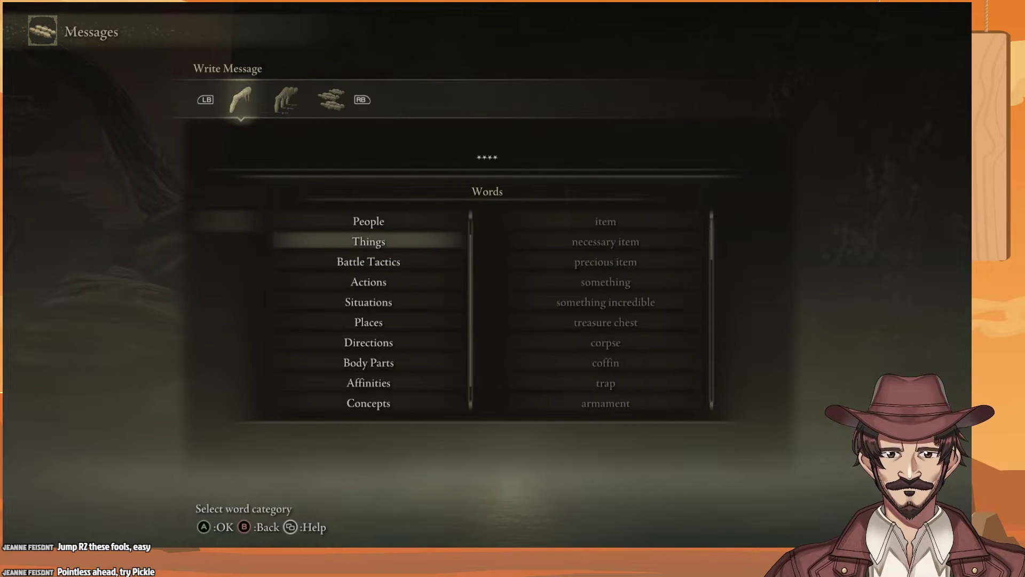
{"action": "key", "text": "Down"}
{"action": "key", "text": "Down"}
{"action": "key", "text": "Down"}
{"action": "key", "text": "Down"}
{"action": "key", "text": "Down"}
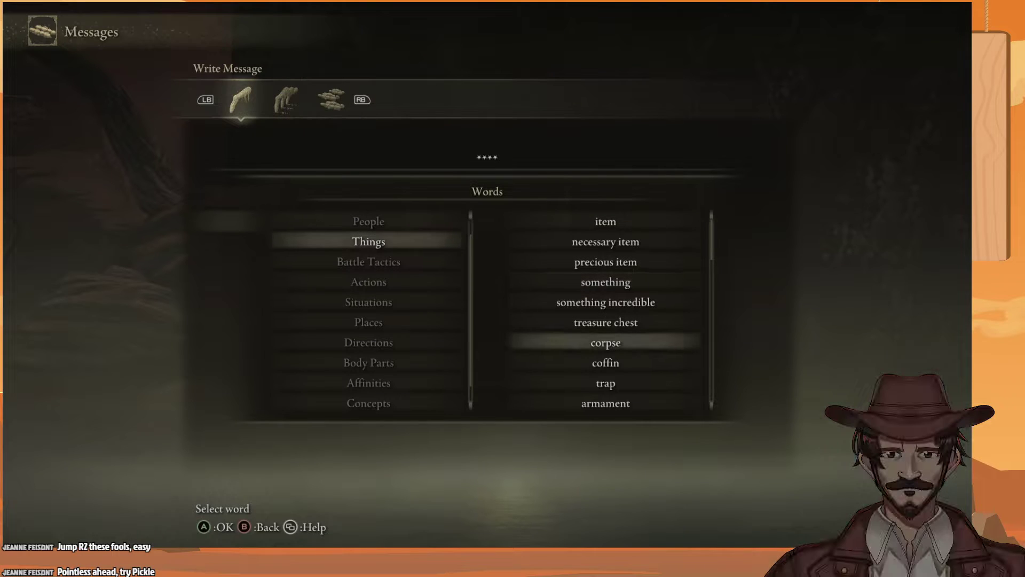
{"action": "key", "text": "Down"}
{"action": "key", "text": "Down"}
{"action": "key", "text": "Down"}
{"action": "key", "text": "Down"}
{"action": "key", "text": "Down"}
{"action": "key", "text": "Down"}
{"action": "key", "text": "Down"}
{"action": "key", "text": "Down"}
{"action": "key", "text": "Down"}
{"action": "key", "text": "Down"}
{"action": "key", "text": "Down"}
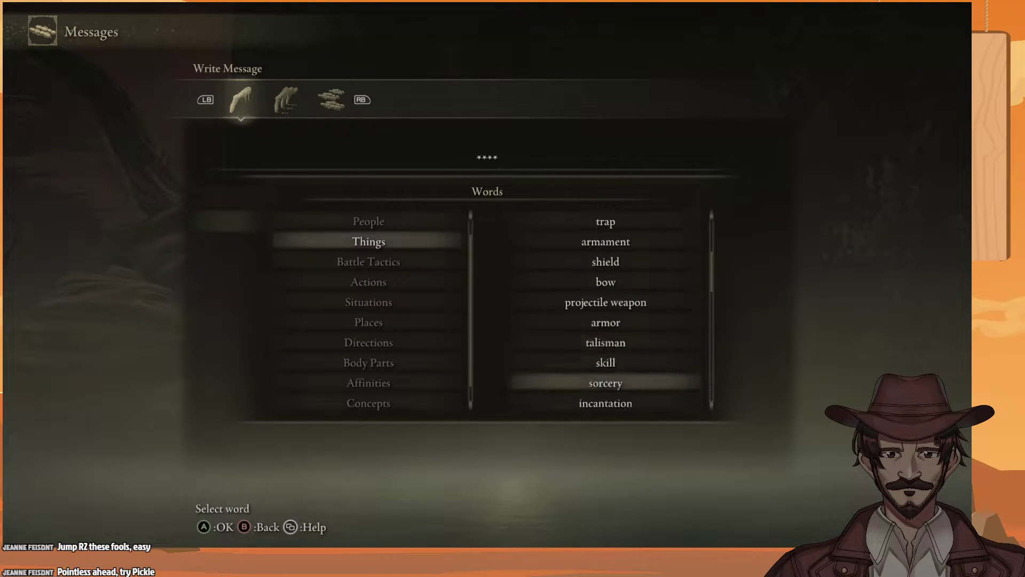
{"action": "key", "text": "Down"}
{"action": "key", "text": "Down"}
{"action": "key", "text": "Down"}
{"action": "key", "text": "Down"}
{"action": "key", "text": "Down"}
{"action": "key", "text": "Down"}
{"action": "key", "text": "Down"}
{"action": "key", "text": "Down"}
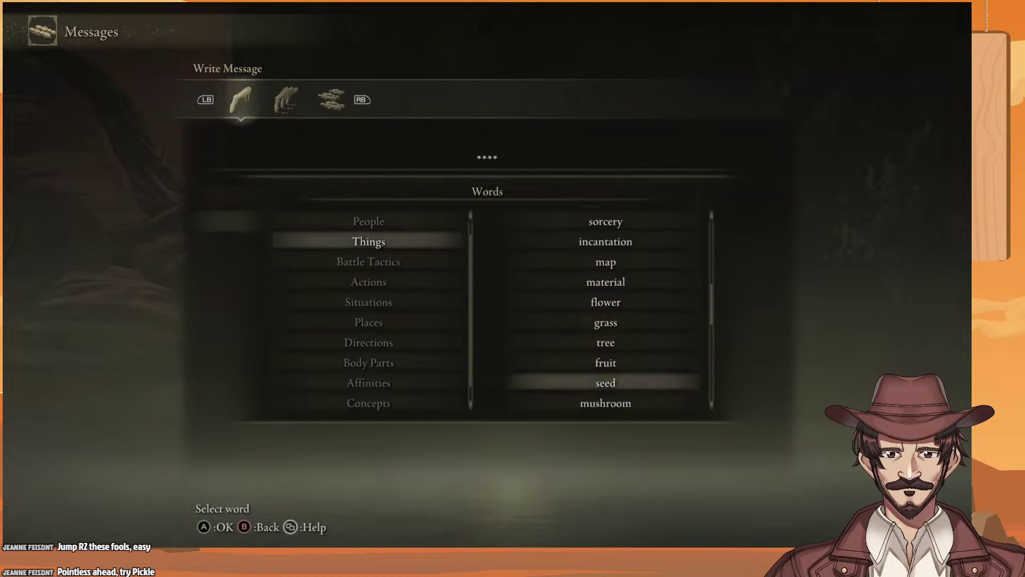
{"action": "key", "text": "Down"}
{"action": "key", "text": "Down"}
{"action": "key", "text": "Down"}
{"action": "key", "text": "Down"}
{"action": "key", "text": "Down"}
{"action": "key", "text": "Down"}
{"action": "key", "text": "Down"}
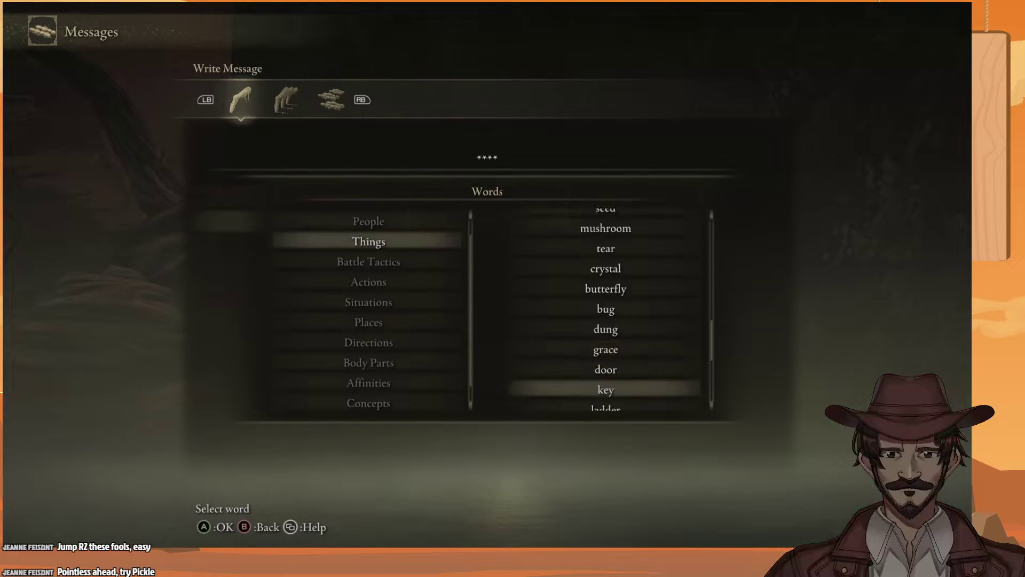
{"action": "key", "text": "Down"}
{"action": "key", "text": "Down"}
{"action": "key", "text": "Down"}
{"action": "key", "text": "Down"}
{"action": "key", "text": "Down"}
{"action": "key", "text": "Down"}
{"action": "key", "text": "Down"}
{"action": "key", "text": "Down"}
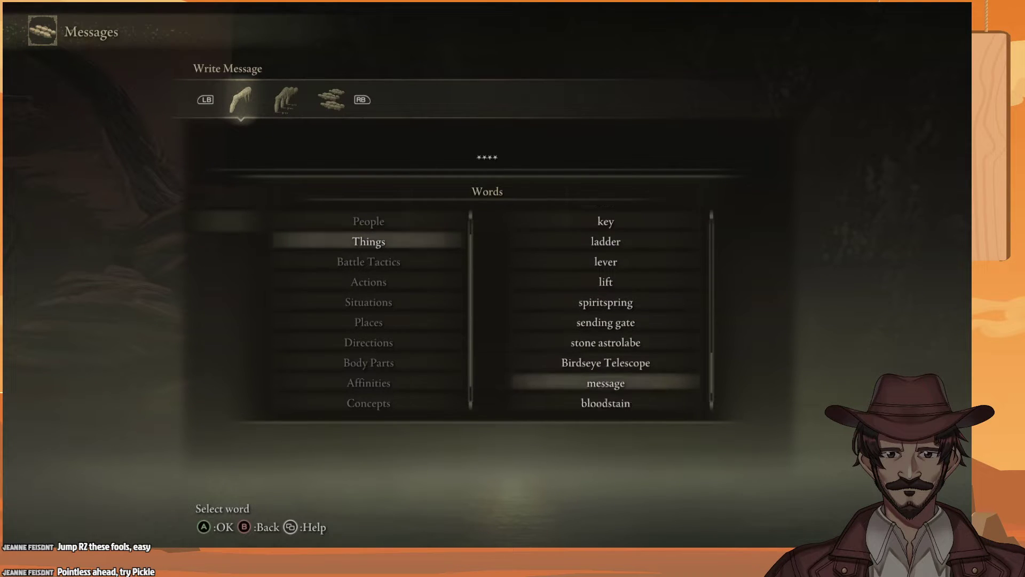
{"action": "key", "text": "Down"}
{"action": "key", "text": "Down"}
{"action": "key", "text": "Down"}
{"action": "key", "text": "Down"}
{"action": "key", "text": "Down"}
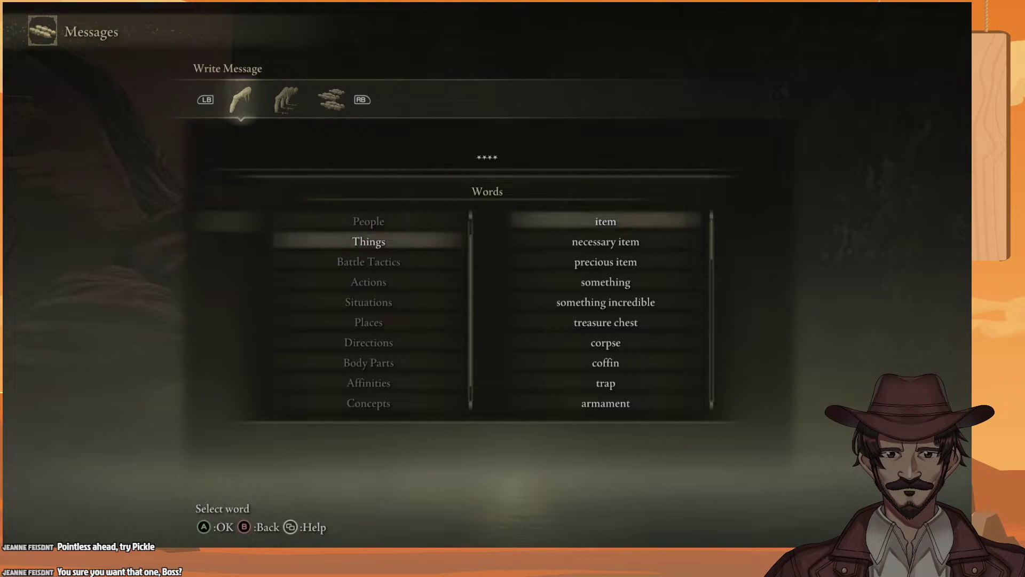
{"action": "key", "text": "Escape"}
{"action": "key", "text": "Up"}
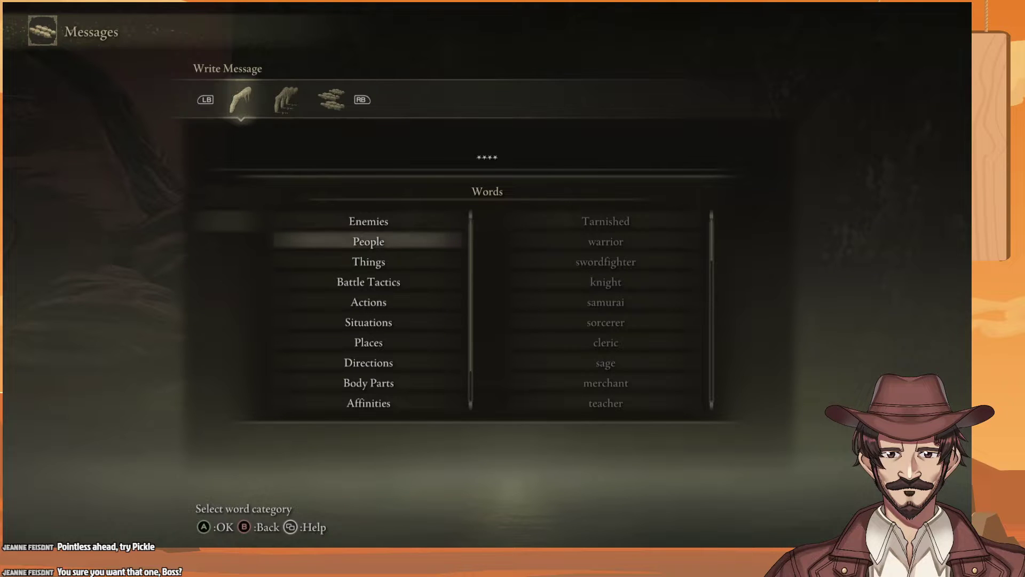
Check the People words, then move to the Enemies category
{"action": "key", "text": "Return"}
{"action": "key", "text": "Up"}
{"action": "key", "text": "Escape"}
{"action": "key", "text": "Up"}
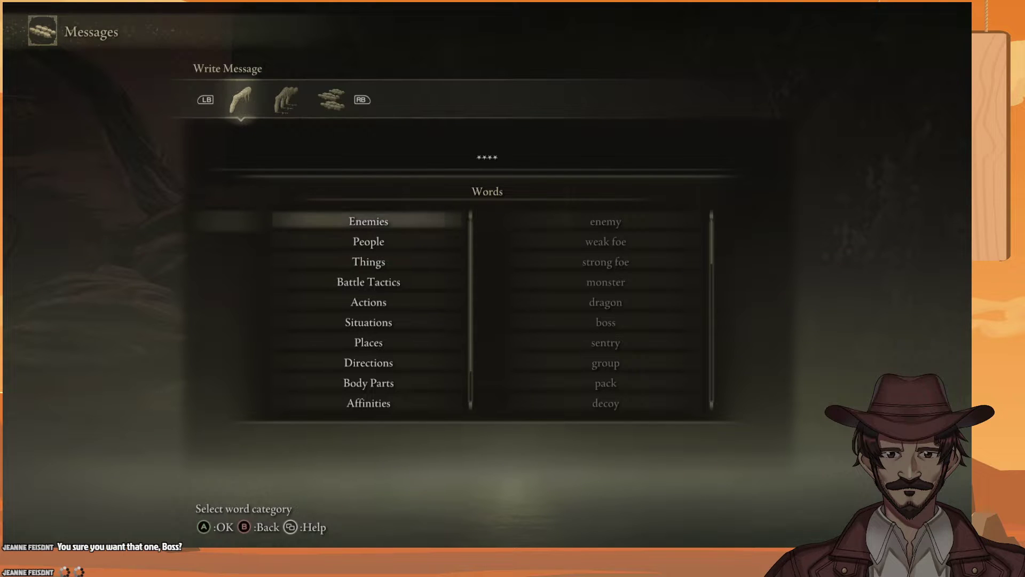
Browse the Enemies words from the end back to the top, then return
{"action": "key", "text": "Return"}
{"action": "key", "text": "Up"}
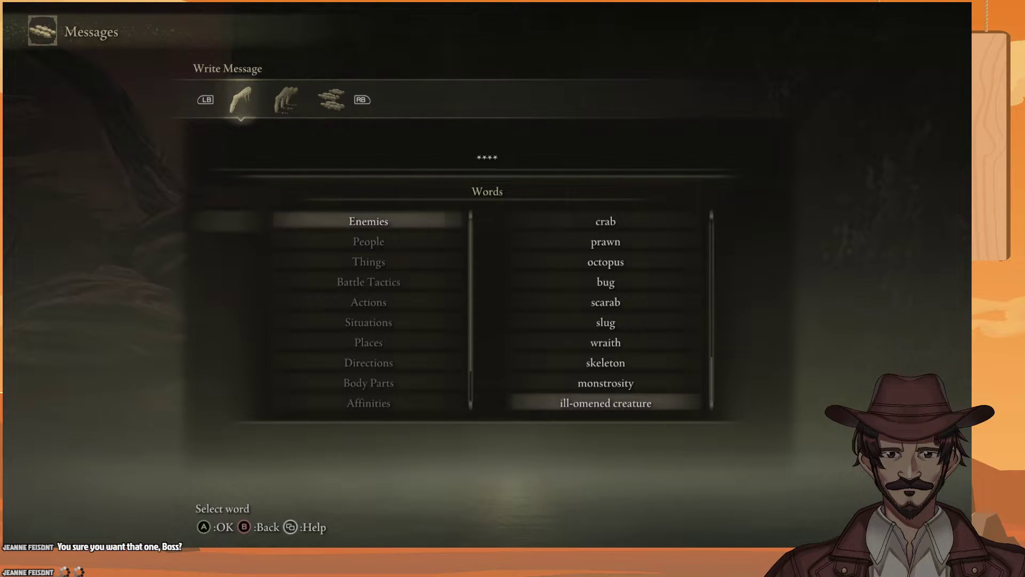
{"action": "key", "text": "Up"}
{"action": "key", "text": "Up"}
{"action": "key", "text": "Up"}
{"action": "key", "text": "Up"}
{"action": "key", "text": "Up"}
{"action": "key", "text": "Up"}
{"action": "key", "text": "Up"}
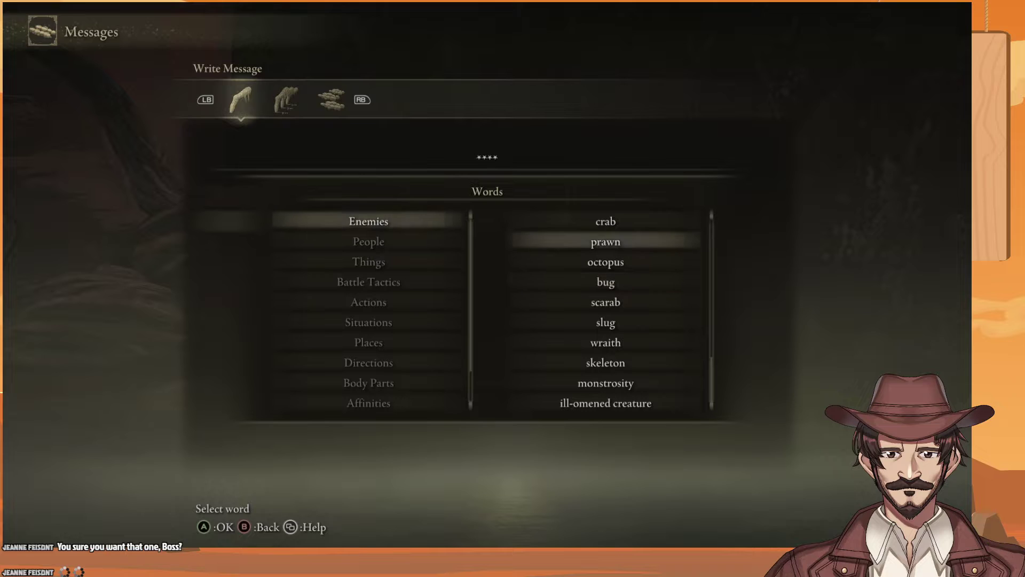
{"action": "key", "text": "Up"}
{"action": "key", "text": "Up"}
{"action": "key", "text": "Up"}
{"action": "key", "text": "Up"}
{"action": "key", "text": "Up"}
{"action": "key", "text": "Up"}
{"action": "key", "text": "Up"}
{"action": "key", "text": "Up"}
{"action": "key", "text": "Up"}
{"action": "key", "text": "Up"}
{"action": "key", "text": "Up"}
{"action": "key", "text": "Up"}
{"action": "key", "text": "Up"}
{"action": "key", "text": "Up"}
{"action": "key", "text": "Up"}
{"action": "key", "text": "Up"}
{"action": "key", "text": "Up"}
{"action": "key", "text": "Up"}
{"action": "key", "text": "Up"}
{"action": "key", "text": "Up"}
{"action": "key", "text": "Up"}
{"action": "key", "text": "Up"}
{"action": "key", "text": "Up"}
{"action": "key", "text": "Up"}
{"action": "key", "text": "Up"}
{"action": "key", "text": "Up"}
{"action": "key", "text": "Up"}
{"action": "key", "text": "Up"}
{"action": "key", "text": "Up"}
{"action": "key", "text": "Up"}
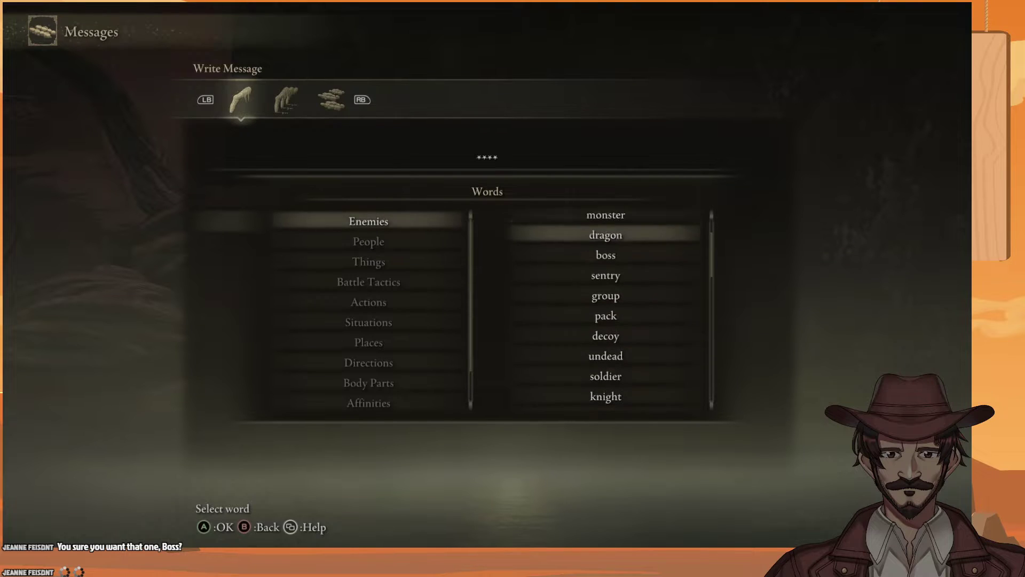
{"action": "key", "text": "Up"}
{"action": "key", "text": "Up"}
{"action": "key", "text": "Up"}
{"action": "key", "text": "Escape"}
Browse the Phrases list upward from its end, then return to the categories
{"action": "key", "text": "Up"}
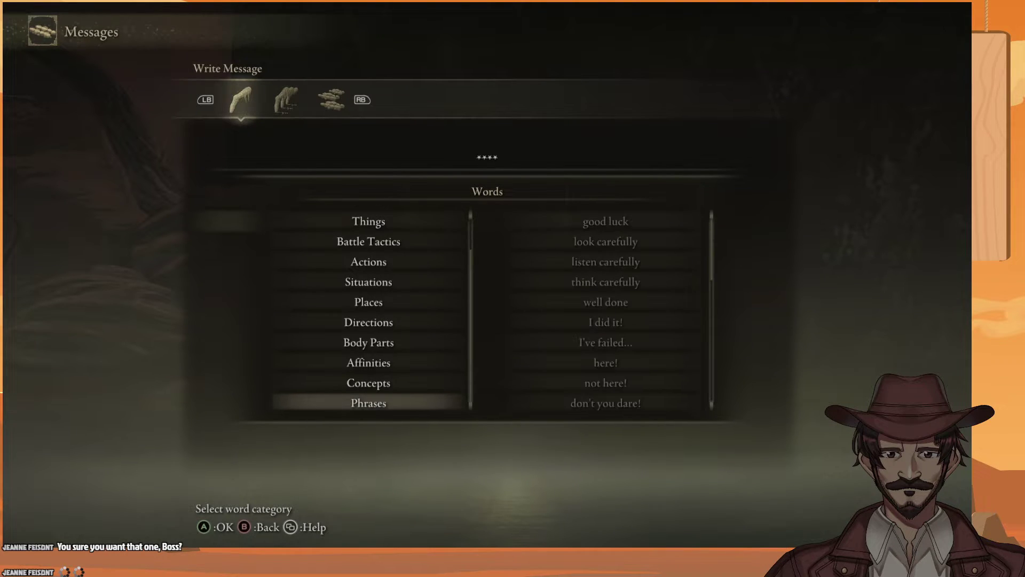
{"action": "key", "text": "Return"}
{"action": "key", "text": "Up"}
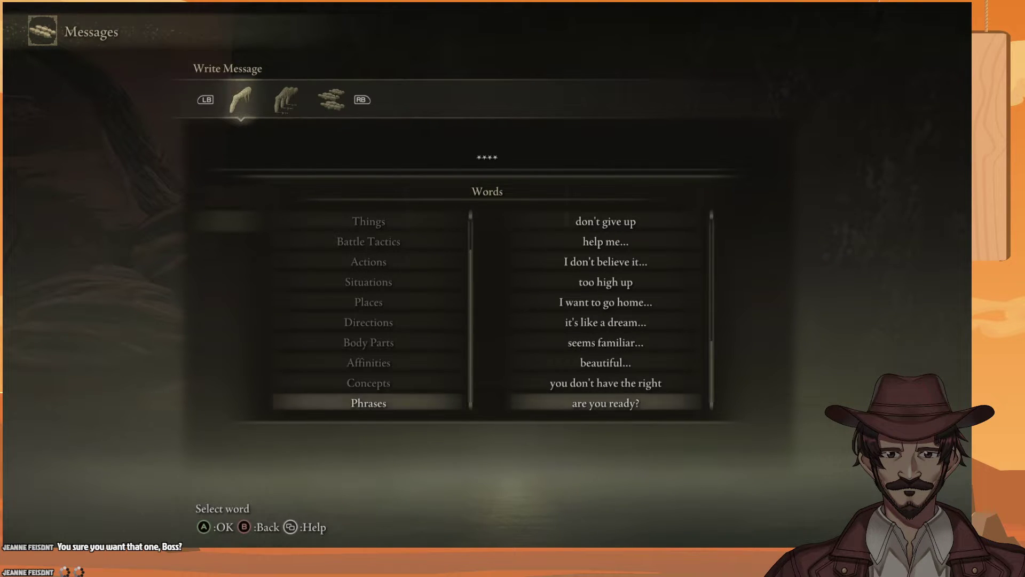
{"action": "key", "text": "Up"}
{"action": "key", "text": "Up"}
{"action": "key", "text": "Up"}
{"action": "key", "text": "Up"}
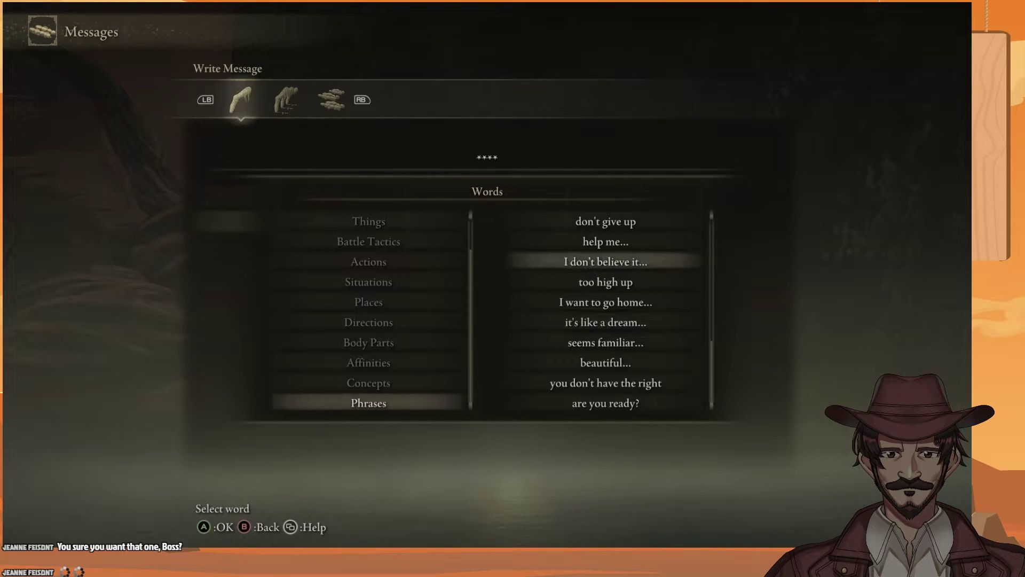
{"action": "key", "text": "Up"}
{"action": "key", "text": "Up"}
{"action": "key", "text": "Up"}
{"action": "key", "text": "Up"}
{"action": "key", "text": "Up"}
{"action": "key", "text": "Up"}
{"action": "key", "text": "Up"}
{"action": "key", "text": "Up"}
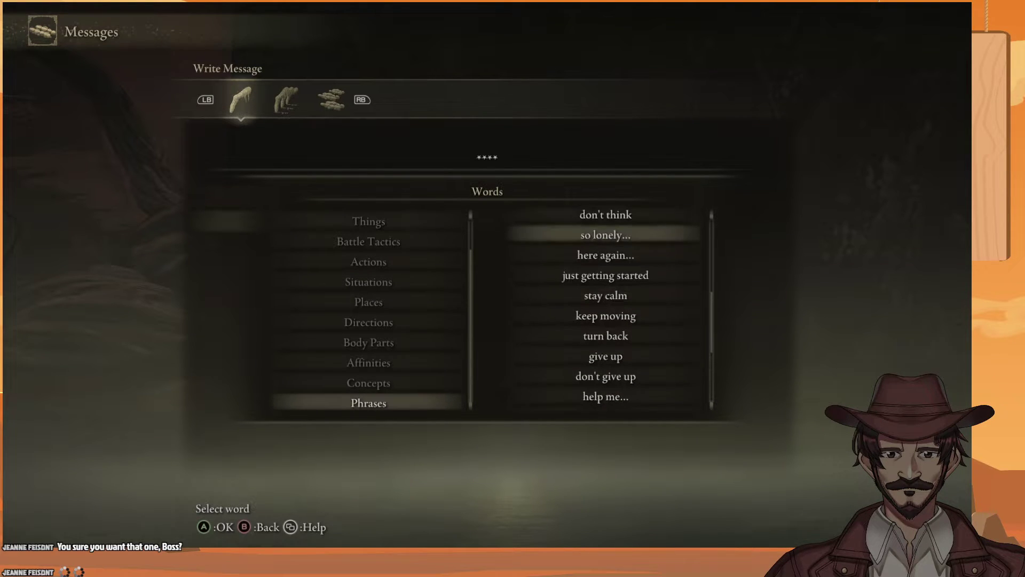
{"action": "key", "text": "Up"}
{"action": "key", "text": "Up"}
{"action": "key", "text": "Up"}
{"action": "key", "text": "Up"}
{"action": "key", "text": "Up"}
{"action": "key", "text": "Up"}
{"action": "key", "text": "Up"}
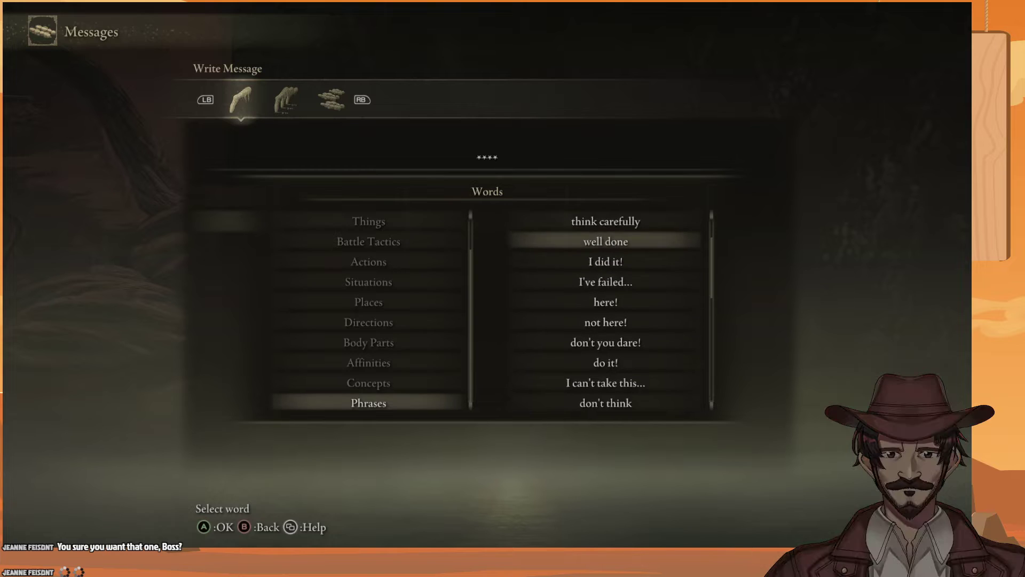
{"action": "key", "text": "Up"}
{"action": "key", "text": "Up"}
{"action": "key", "text": "Up"}
{"action": "key", "text": "Up"}
{"action": "key", "text": "Escape"}
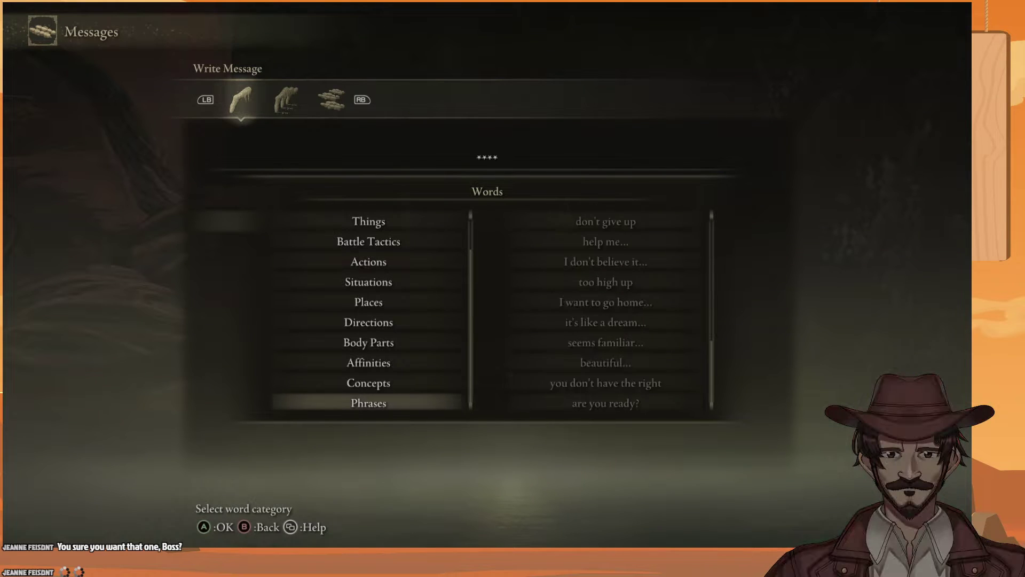
{"action": "key", "text": "Up"}
Check the end of the Concepts and Affinities word lists
{"action": "key", "text": "Return"}
{"action": "key", "text": "Up"}
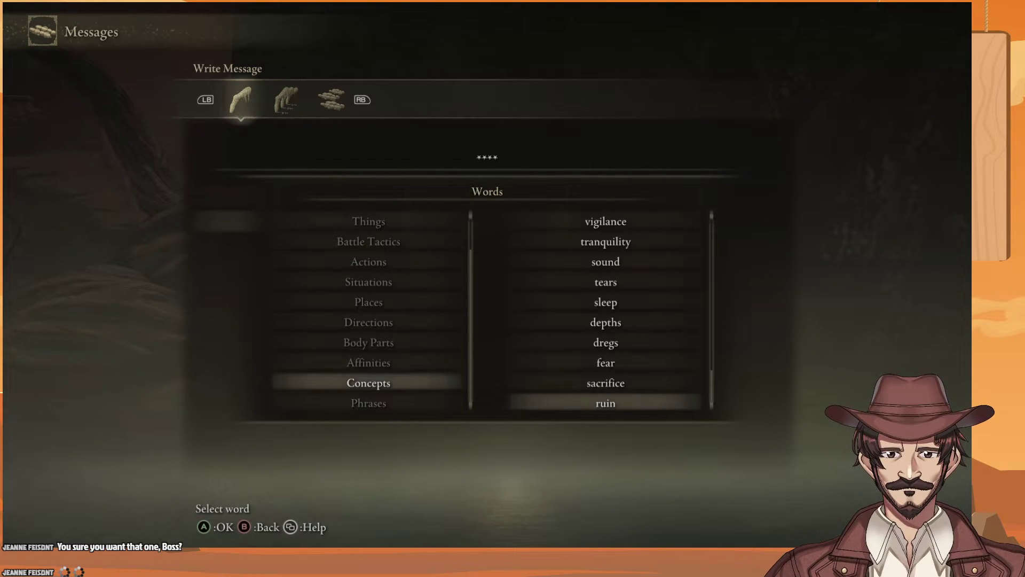
{"action": "key", "text": "Escape"}
{"action": "key", "text": "Up"}
{"action": "key", "text": "Up"}
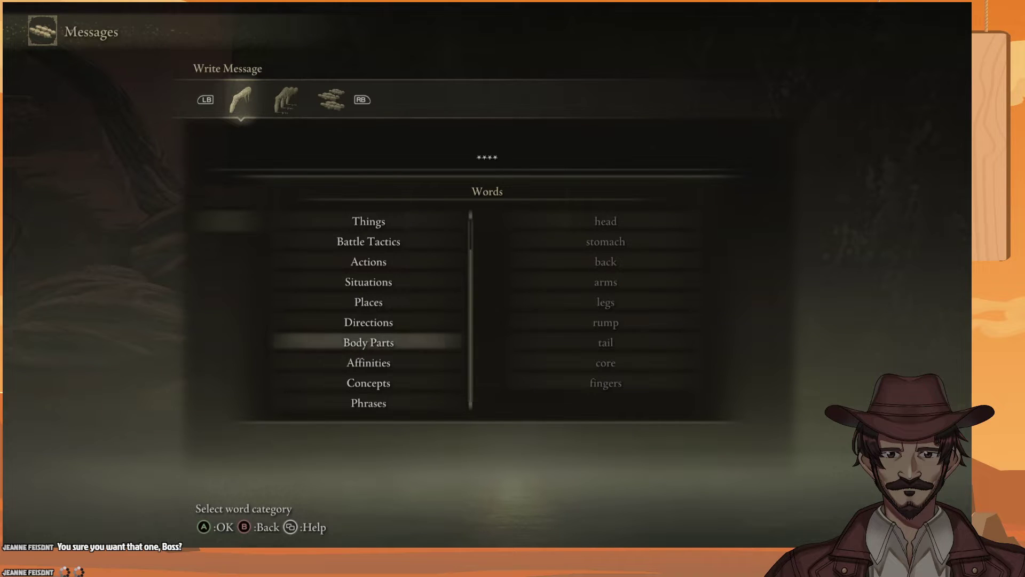
{"action": "key", "text": "Down"}
{"action": "key", "text": "Return"}
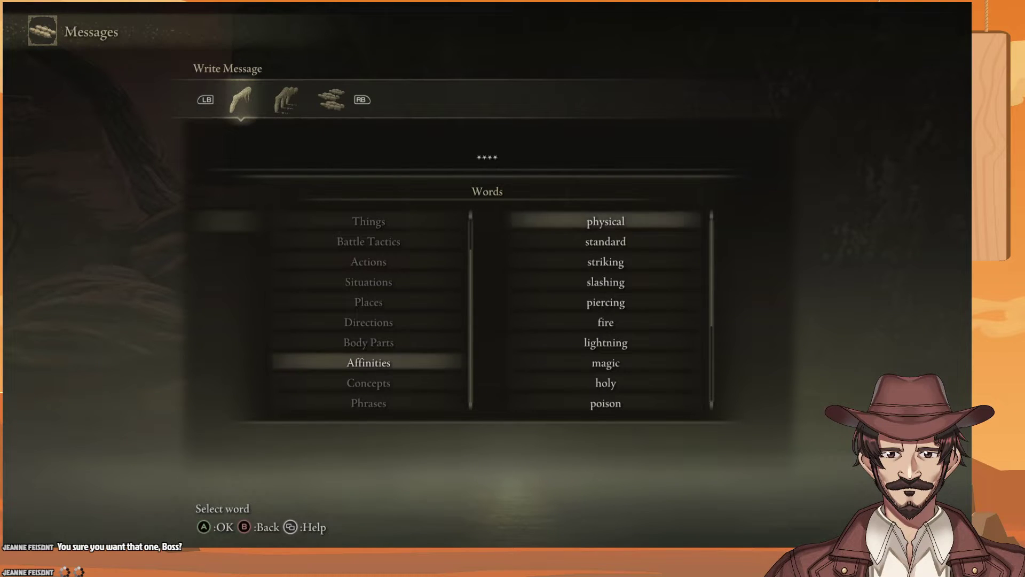
{"action": "key", "text": "Up"}
{"action": "key", "text": "Escape"}
Move past Body Parts and check the end of the Directions words
{"action": "key", "text": "Up"}
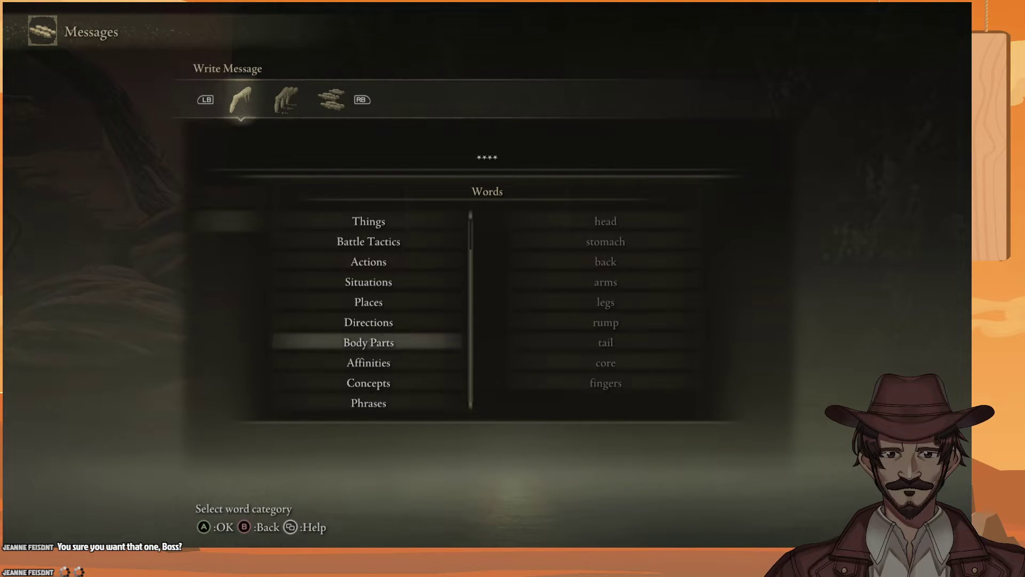
{"action": "key", "text": "Up"}
{"action": "key", "text": "Return"}
{"action": "key", "text": "Up"}
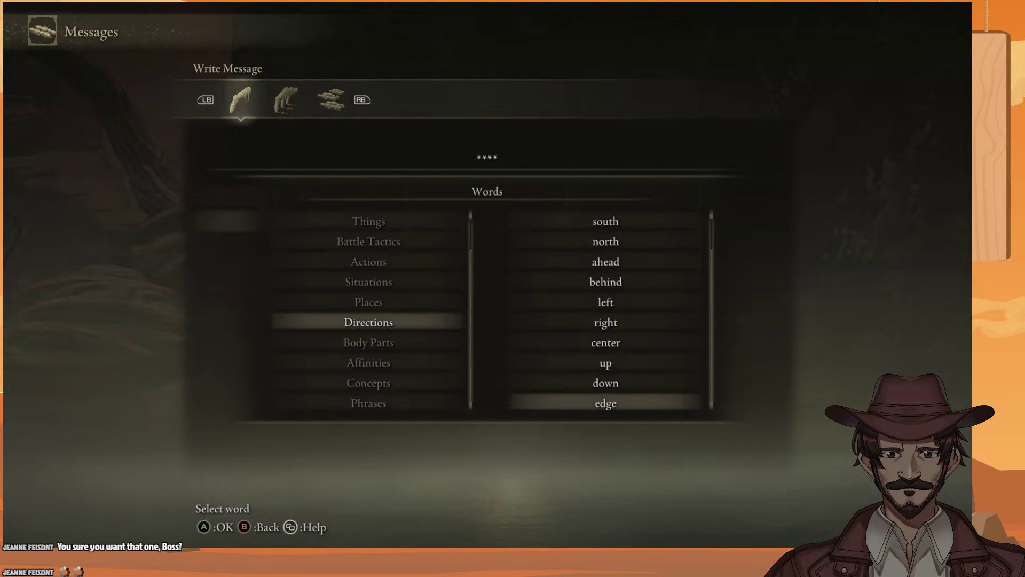
{"action": "key", "text": "Escape"}
Browse the Places words, wrapping around to the end, then return to the categories
{"action": "key", "text": "Up"}
{"action": "key", "text": "Return"}
{"action": "key", "text": "Up"}
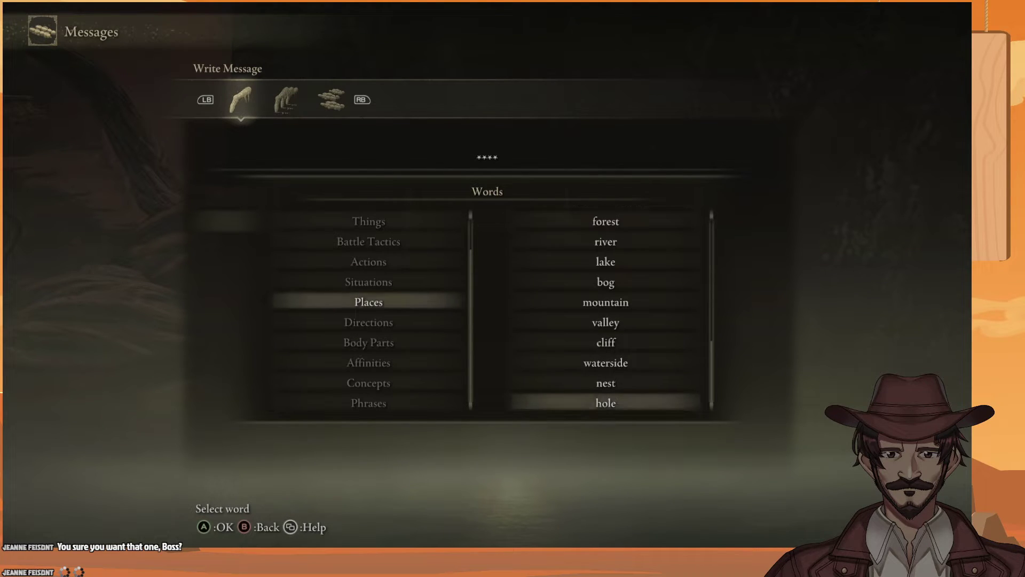
{"action": "key", "text": "Up"}
{"action": "key", "text": "Up"}
{"action": "key", "text": "Up"}
{"action": "key", "text": "Up"}
{"action": "key", "text": "Up"}
{"action": "key", "text": "Up"}
{"action": "key", "text": "Up"}
{"action": "key", "text": "Up"}
{"action": "key", "text": "Up"}
{"action": "key", "text": "Up"}
{"action": "key", "text": "Up"}
{"action": "key", "text": "Up"}
{"action": "key", "text": "Up"}
{"action": "key", "text": "Up"}
{"action": "key", "text": "Up"}
{"action": "key", "text": "Up"}
{"action": "key", "text": "Up"}
{"action": "key", "text": "Up"}
{"action": "key", "text": "Up"}
{"action": "key", "text": "Up"}
{"action": "key", "text": "Up"}
{"action": "key", "text": "Up"}
{"action": "key", "text": "Up"}
{"action": "key", "text": "Up"}
{"action": "key", "text": "Up"}
{"action": "key", "text": "Up"}
{"action": "key", "text": "Up"}
{"action": "key", "text": "Up"}
{"action": "key", "text": "Escape"}
{"action": "key", "text": "Up"}
{"action": "key", "text": "Return"}
{"action": "key", "text": "Up"}
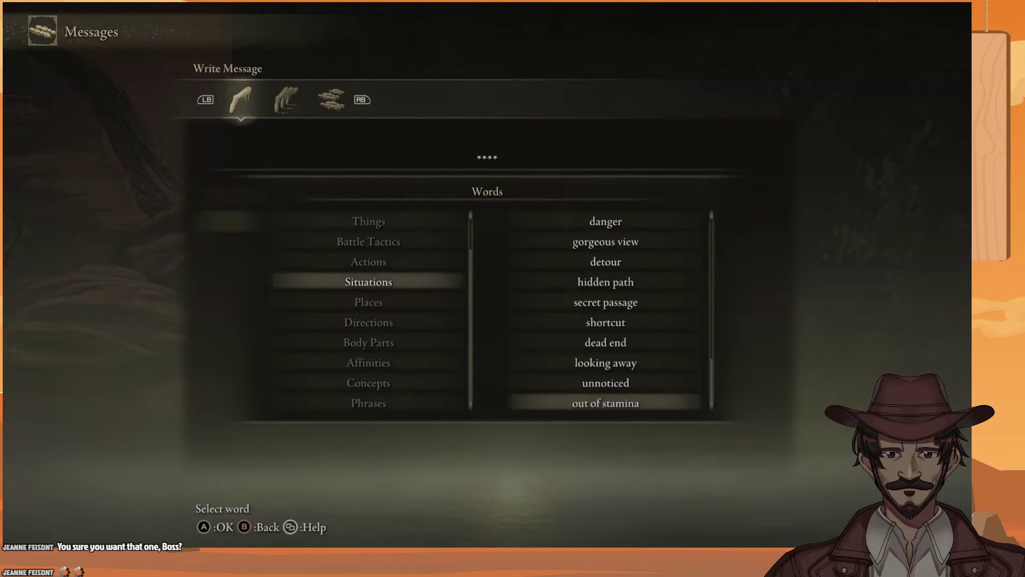
{"action": "key", "text": "Up"}
{"action": "key", "text": "Up"}
{"action": "key", "text": "Up"}
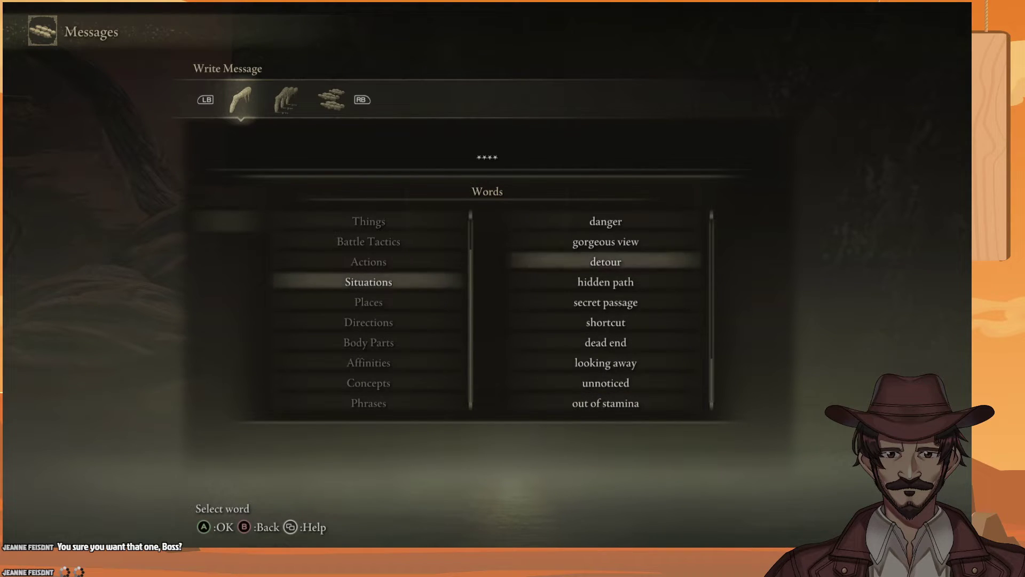
{"action": "key", "text": "Up"}
{"action": "key", "text": "Up"}
{"action": "key", "text": "Up"}
{"action": "key", "text": "Up"}
{"action": "key", "text": "Up"}
{"action": "key", "text": "Up"}
{"action": "key", "text": "Up"}
{"action": "key", "text": "Up"}
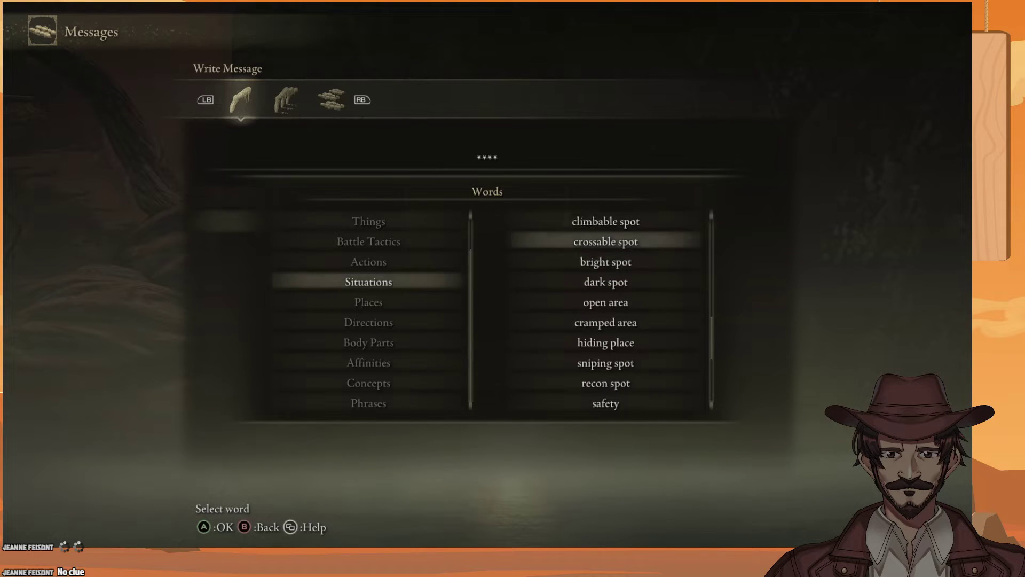
{"action": "key", "text": "Up"}
{"action": "key", "text": "Up"}
{"action": "key", "text": "Up"}
{"action": "key", "text": "Up"}
{"action": "key", "text": "Up"}
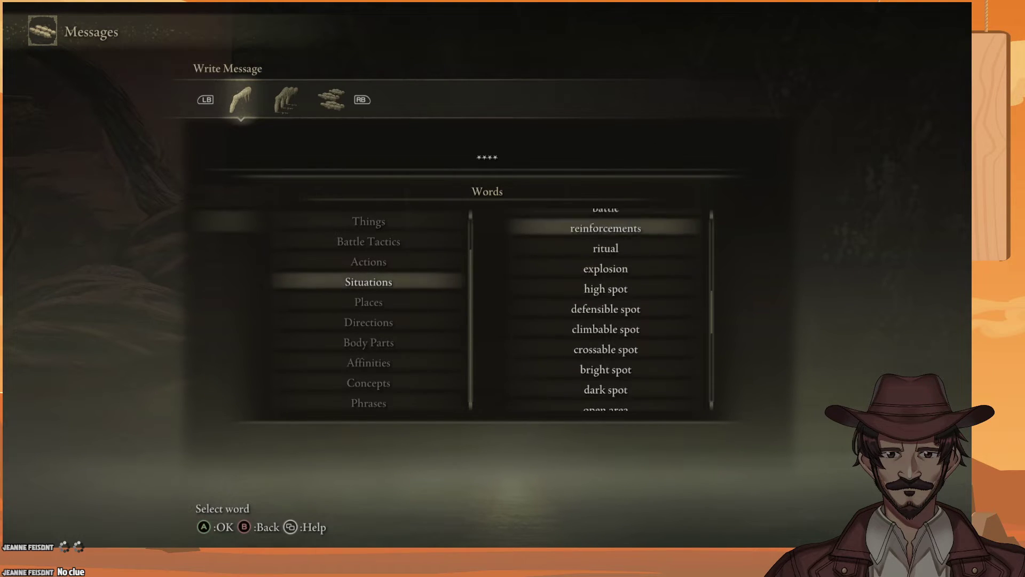
{"action": "key", "text": "Up"}
{"action": "key", "text": "Up"}
{"action": "key", "text": "Up"}
{"action": "key", "text": "Up"}
{"action": "key", "text": "Up"}
{"action": "key", "text": "Up"}
{"action": "key", "text": "Up"}
{"action": "key", "text": "Up"}
{"action": "key", "text": "Up"}
{"action": "key", "text": "Up"}
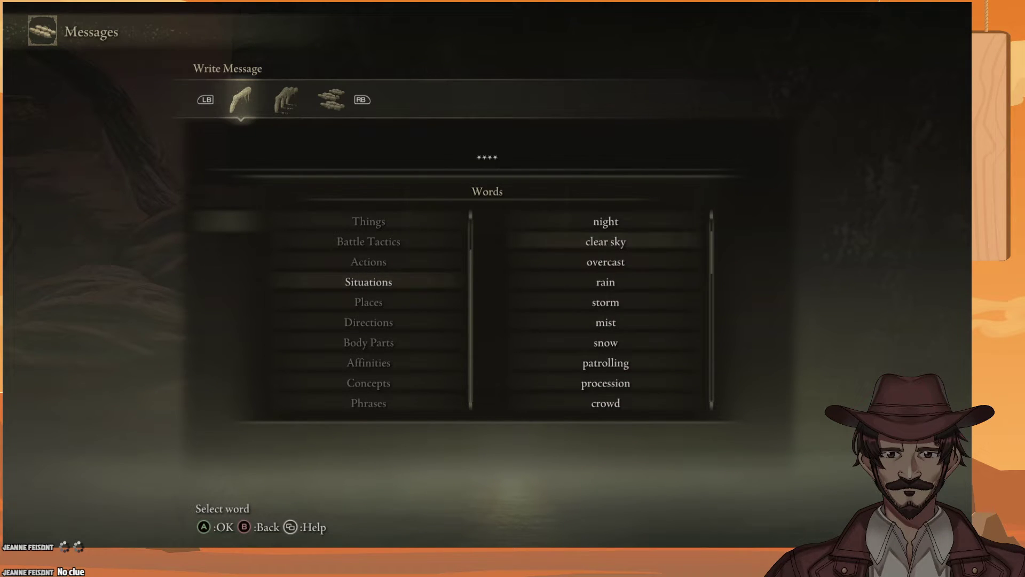
{"action": "key", "text": "Up"}
{"action": "key", "text": "Up"}
{"action": "key", "text": "Up"}
{"action": "key", "text": "Escape"}
{"action": "key", "text": "Up"}
{"action": "key", "text": "Return"}
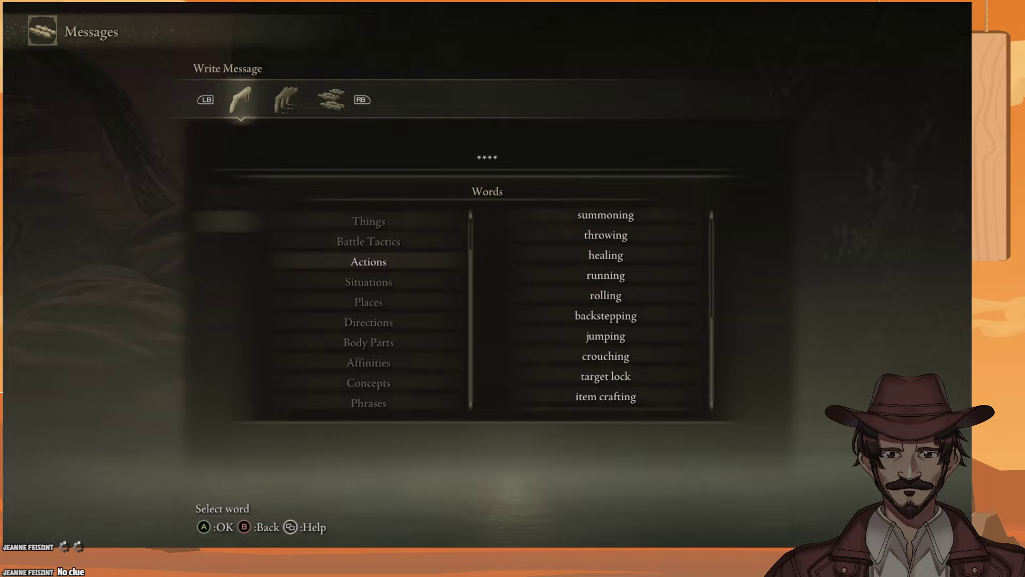
{"action": "key", "text": "Down"}
{"action": "key", "text": "Down"}
{"action": "key", "text": "Down"}
{"action": "key", "text": "Up"}
{"action": "key", "text": "Up"}
{"action": "key", "text": "Up"}
{"action": "key", "text": "Up"}
{"action": "key", "text": "Up"}
{"action": "key", "text": "Up"}
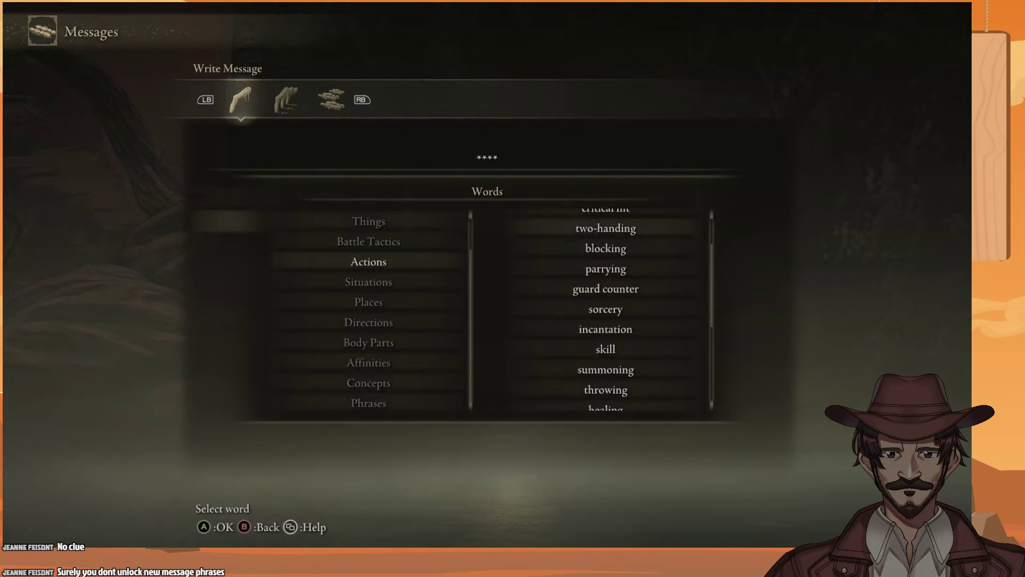
{"action": "key", "text": "Up"}
{"action": "key", "text": "Up"}
{"action": "key", "text": "Up"}
{"action": "key", "text": "Escape"}
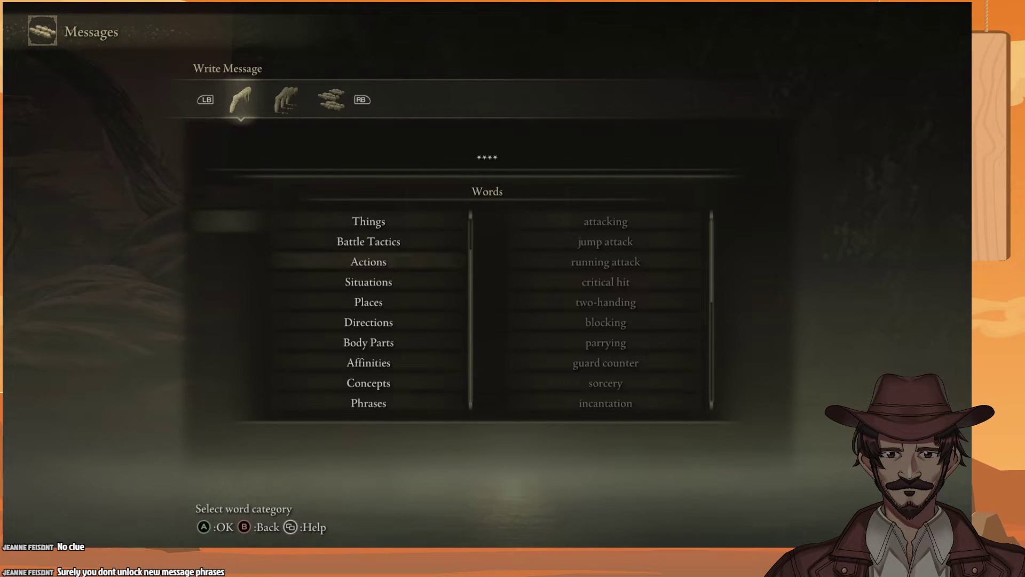
{"action": "key", "text": "Up"}
{"action": "key", "text": "Return"}
{"action": "key", "text": "Up"}
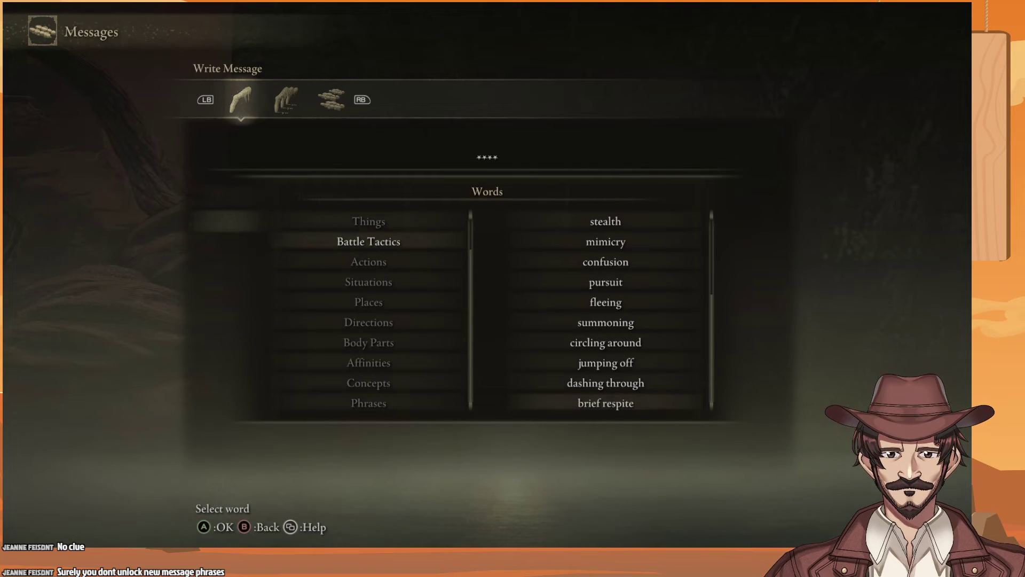
{"action": "key", "text": "Up"}
{"action": "key", "text": "Up"}
{"action": "key", "text": "Up"}
{"action": "key", "text": "Up"}
{"action": "key", "text": "Up"}
{"action": "key", "text": "Up"}
{"action": "key", "text": "Up"}
{"action": "key", "text": "Up"}
{"action": "key", "text": "Up"}
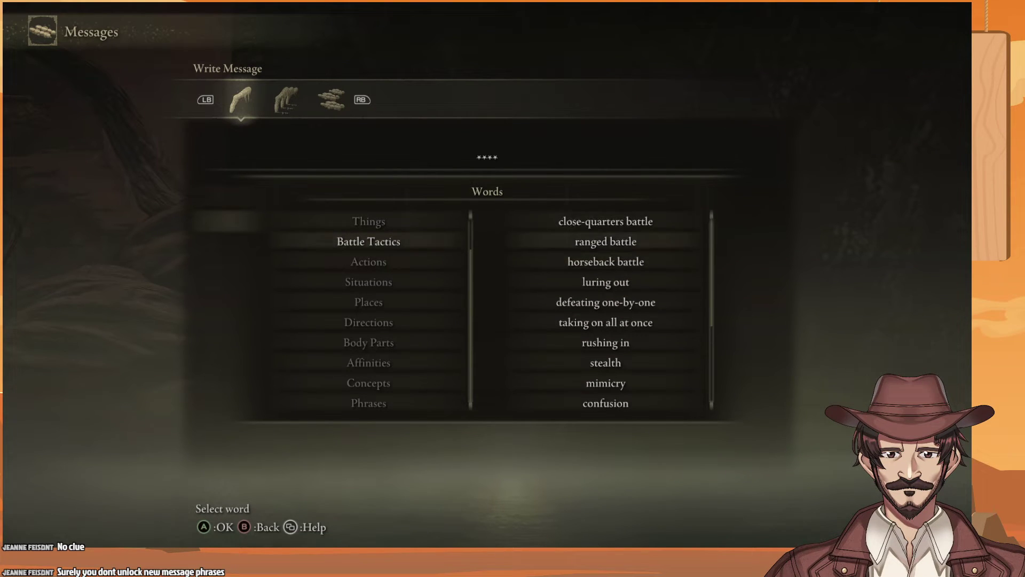
{"action": "key", "text": "Up"}
{"action": "key", "text": "Escape"}
{"action": "key", "text": "Up"}
{"action": "key", "text": "Return"}
{"action": "key", "text": "Up"}
{"action": "key", "text": "Up"}
{"action": "key", "text": "Up"}
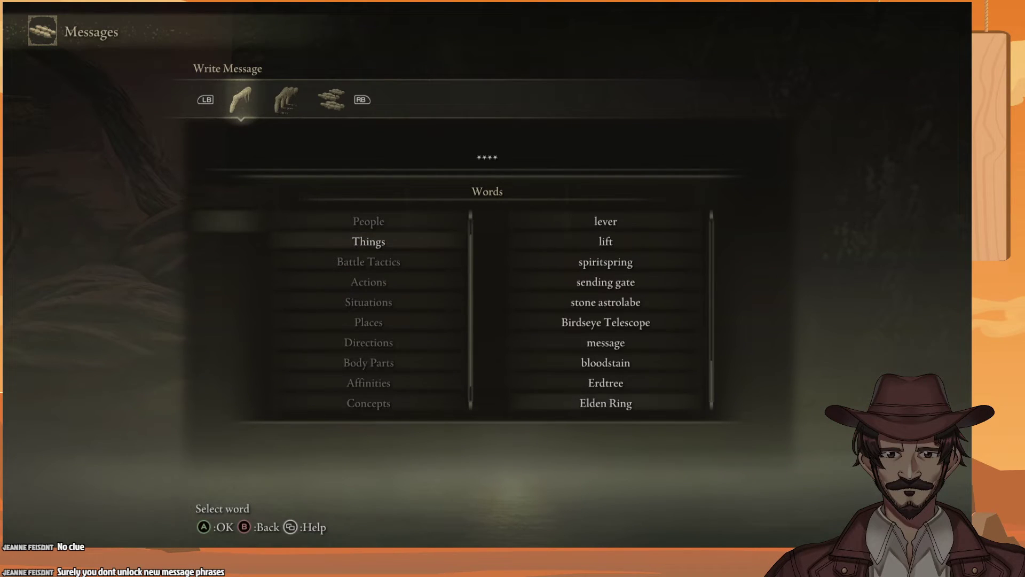
{"action": "key", "text": "Up"}
{"action": "key", "text": "Up"}
{"action": "key", "text": "Up"}
{"action": "key", "text": "Up"}
{"action": "key", "text": "Up"}
{"action": "key", "text": "Up"}
{"action": "key", "text": "Up"}
{"action": "key", "text": "Up"}
{"action": "key", "text": "Up"}
{"action": "key", "text": "Up"}
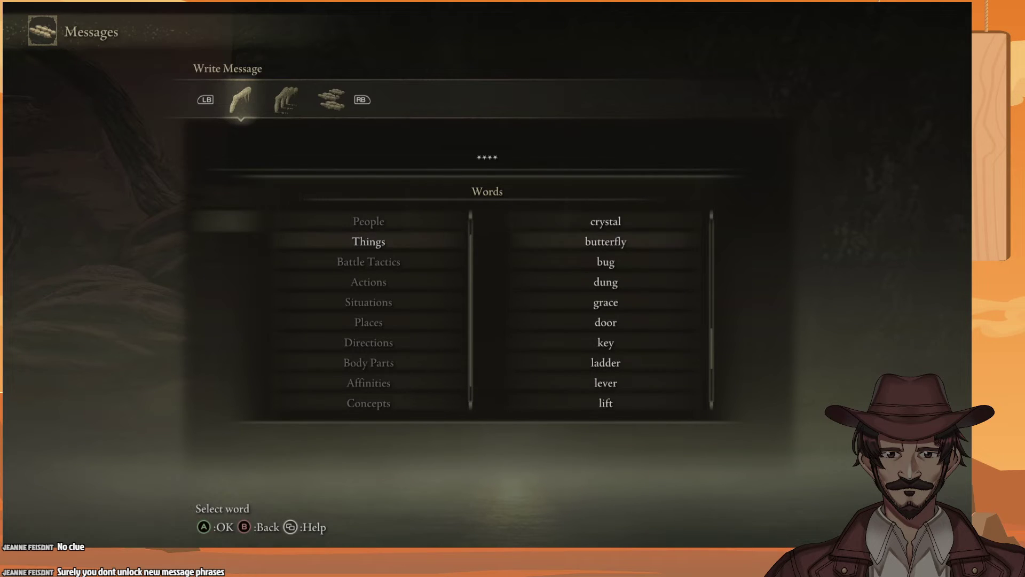
{"action": "key", "text": "Up"}
{"action": "key", "text": "Up"}
{"action": "key", "text": "Up"}
{"action": "key", "text": "Up"}
{"action": "key", "text": "Up"}
{"action": "key", "text": "Up"}
{"action": "key", "text": "Up"}
{"action": "key", "text": "Up"}
{"action": "key", "text": "Up"}
{"action": "key", "text": "Up"}
{"action": "key", "text": "Up"}
{"action": "key", "text": "Up"}
{"action": "key", "text": "Up"}
{"action": "key", "text": "Up"}
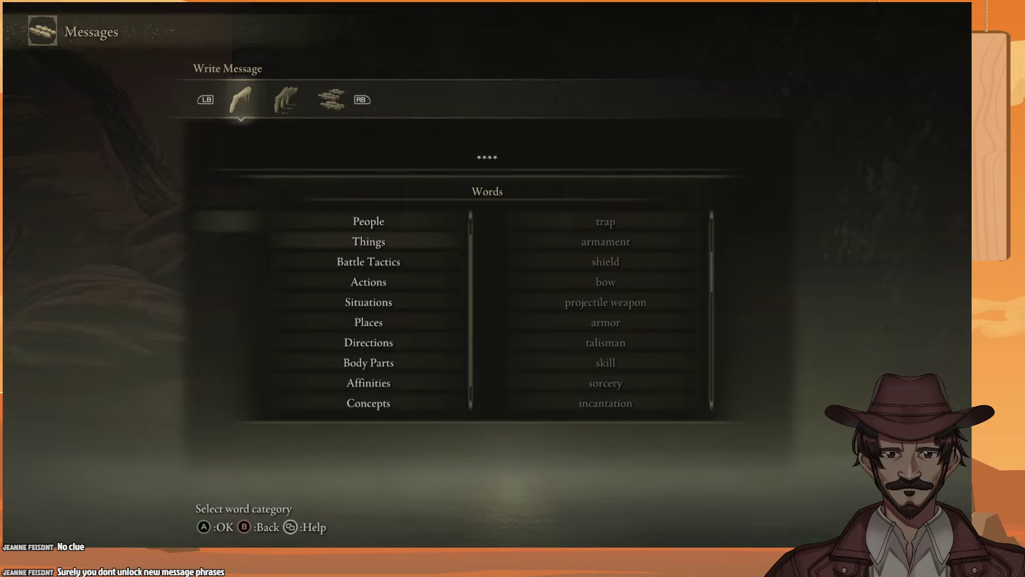
{"action": "key", "text": "Escape"}
{"action": "key", "text": "Return"}
{"action": "key", "text": "Down"}
{"action": "key", "text": "Down"}
{"action": "key", "text": "Down"}
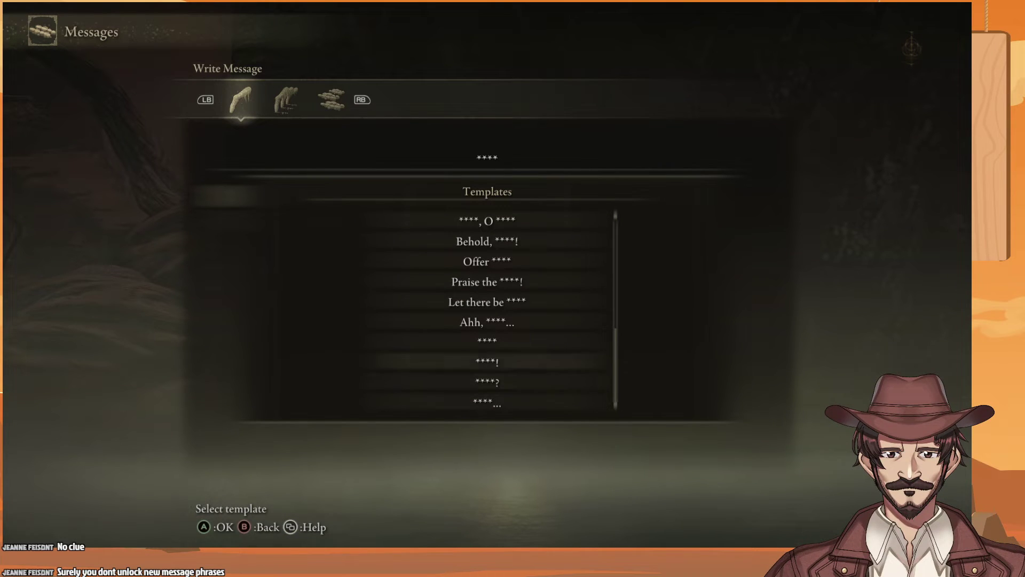
{"action": "key", "text": "Down"}
{"action": "key", "text": "Down"}
{"action": "key", "text": "Down"}
{"action": "key", "text": "Up"}
{"action": "key", "text": "Up"}
{"action": "key", "text": "Up"}
{"action": "key", "text": "Up"}
{"action": "key", "text": "Up"}
{"action": "key", "text": "Up"}
{"action": "key", "text": "Up"}
{"action": "key", "text": "Up"}
{"action": "key", "text": "Up"}
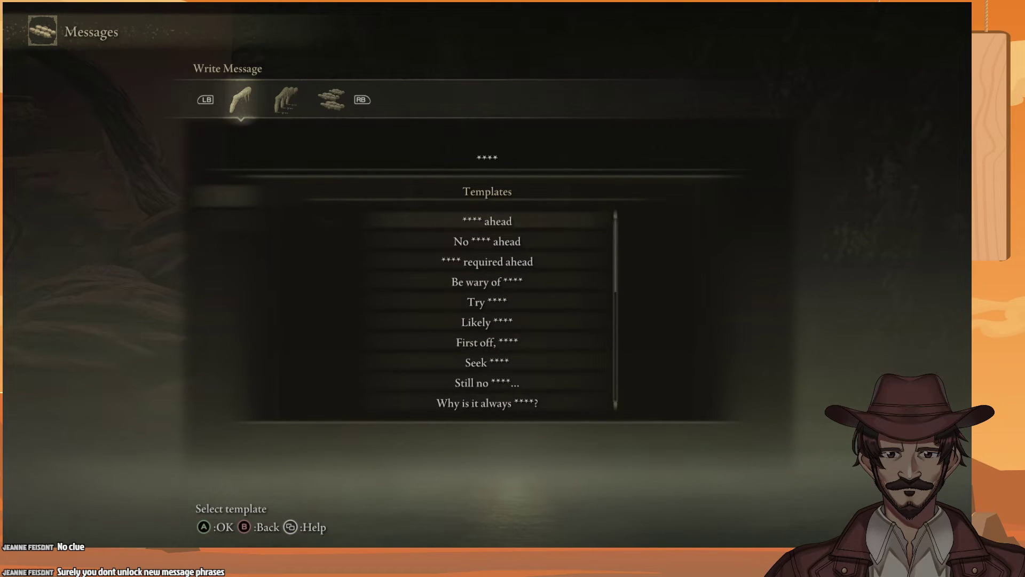
{"action": "key", "text": "Escape"}
{"action": "key", "text": "Down"}
{"action": "key", "text": "Return"}
{"action": "key", "text": "Down"}
{"action": "key", "text": "Down"}
{"action": "key", "text": "Down"}
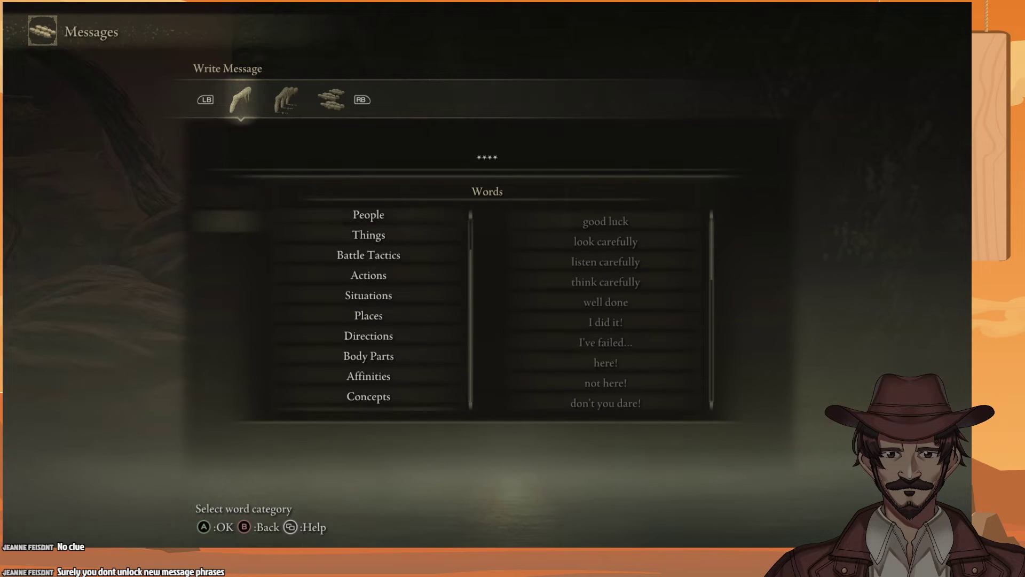
{"action": "key", "text": "Return"}
{"action": "key", "text": "Down"}
{"action": "key", "text": "Down"}
{"action": "key", "text": "Down"}
{"action": "key", "text": "Down"}
{"action": "key", "text": "Down"}
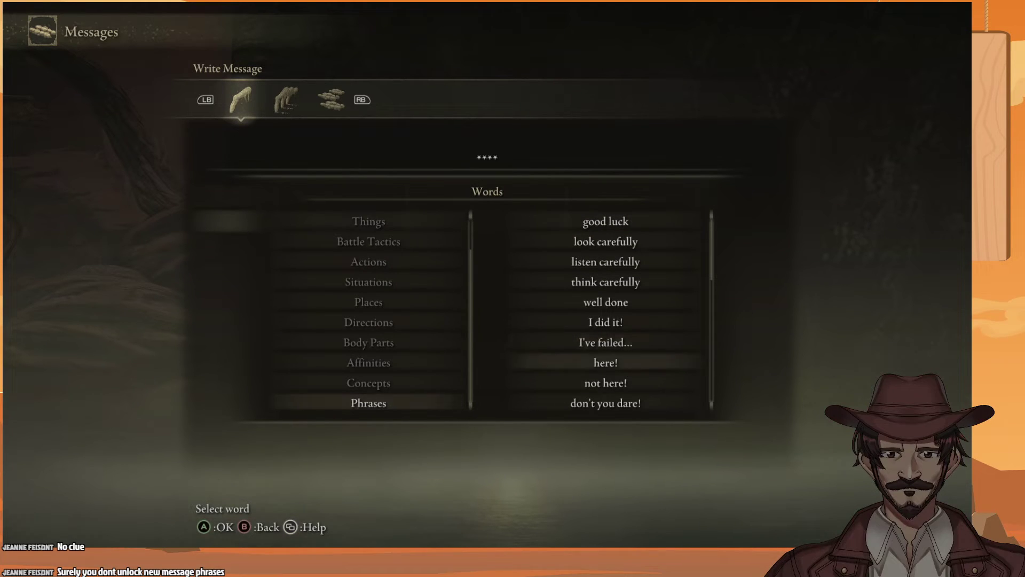
{"action": "key", "text": "Down"}
{"action": "key", "text": "Down"}
{"action": "key", "text": "Down"}
{"action": "key", "text": "Down"}
{"action": "key", "text": "Down"}
{"action": "key", "text": "Down"}
{"action": "key", "text": "Down"}
{"action": "key", "text": "Down"}
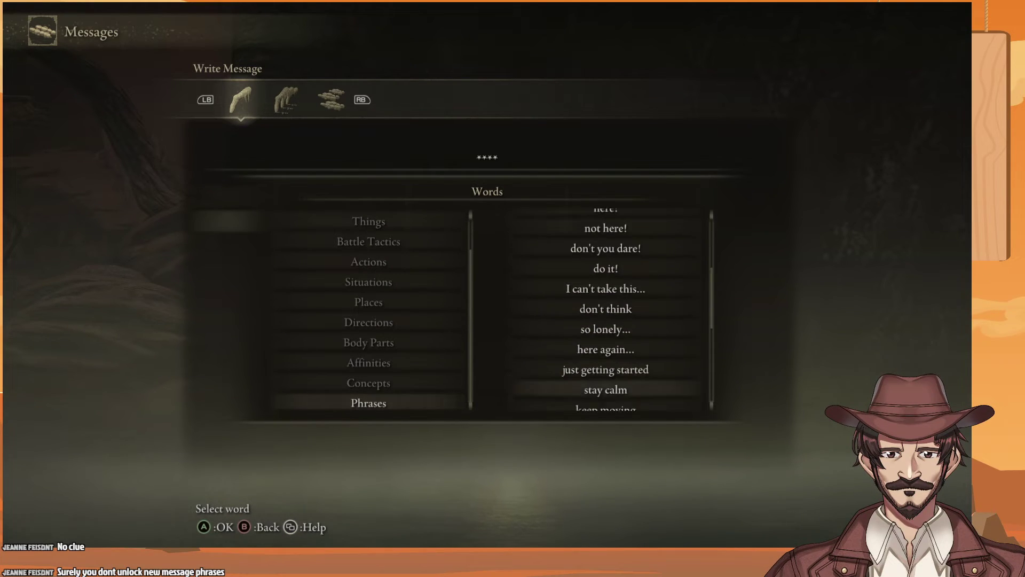
{"action": "key", "text": "Down"}
{"action": "key", "text": "Down"}
{"action": "key", "text": "Down"}
{"action": "key", "text": "Down"}
{"action": "key", "text": "Down"}
{"action": "key", "text": "Down"}
{"action": "key", "text": "Down"}
{"action": "key", "text": "Down"}
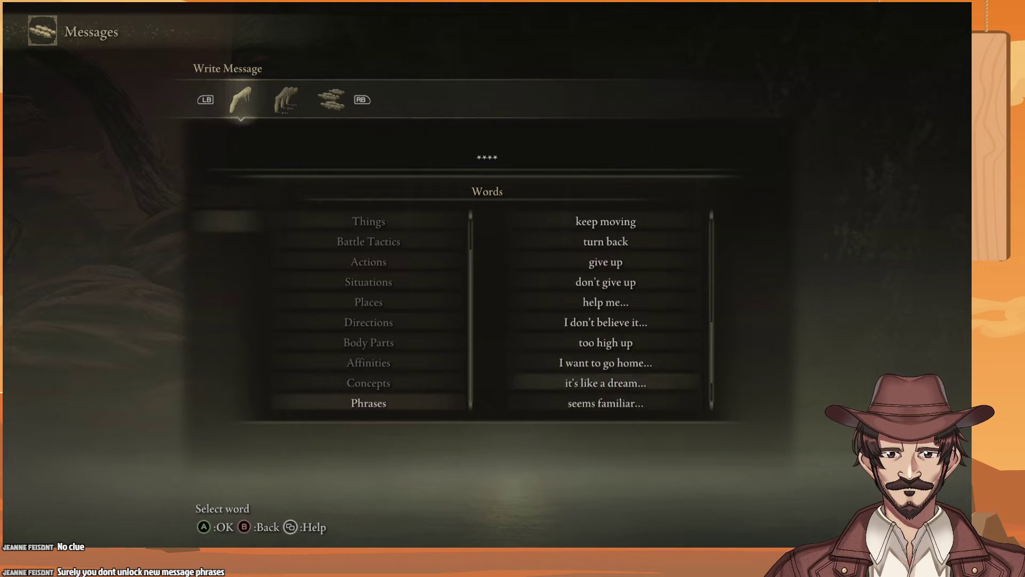
{"action": "key", "text": "Down"}
{"action": "key", "text": "Down"}
{"action": "key", "text": "Down"}
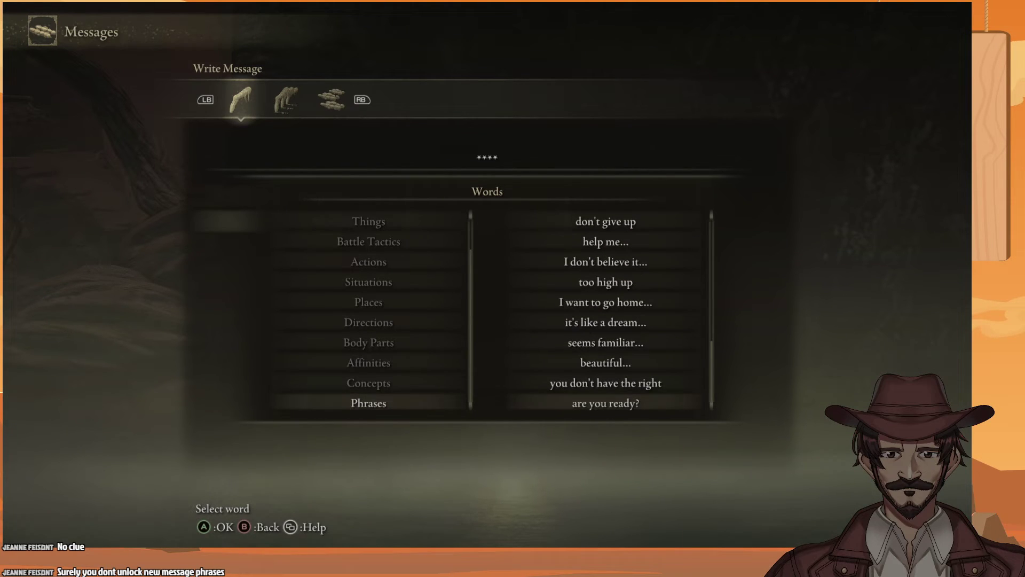
Open the Concepts word list, scroll to 'pickle' and select it as the word
{"action": "key", "text": "Escape"}
{"action": "key", "text": "Up"}
{"action": "key", "text": "Return"}
{"action": "key", "text": "Up"}
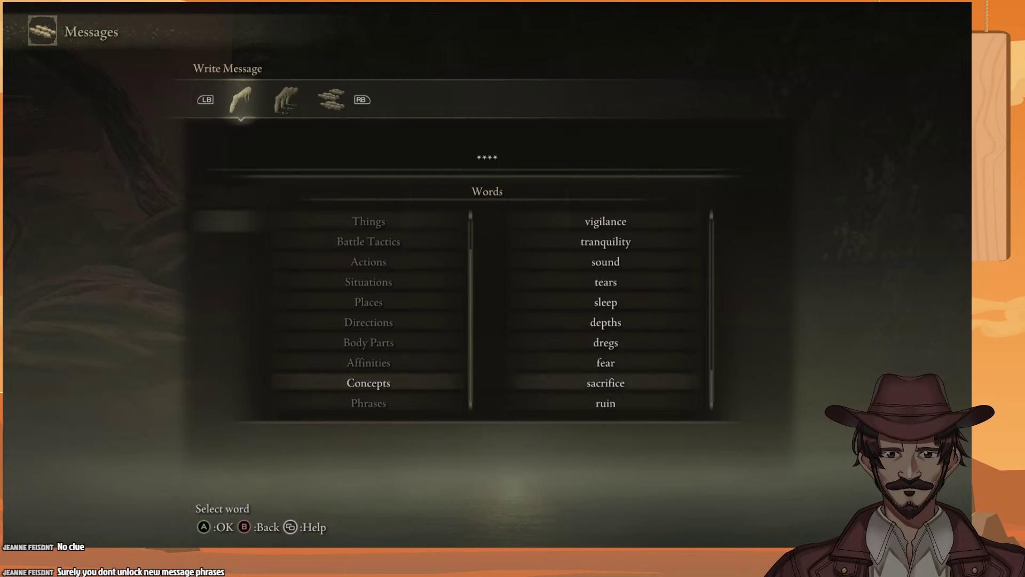
{"action": "key", "text": "Up"}
{"action": "key", "text": "Up"}
{"action": "key", "text": "Up"}
{"action": "key", "text": "Up"}
{"action": "key", "text": "Up"}
{"action": "key", "text": "Up"}
{"action": "key", "text": "Up"}
{"action": "key", "text": "Up"}
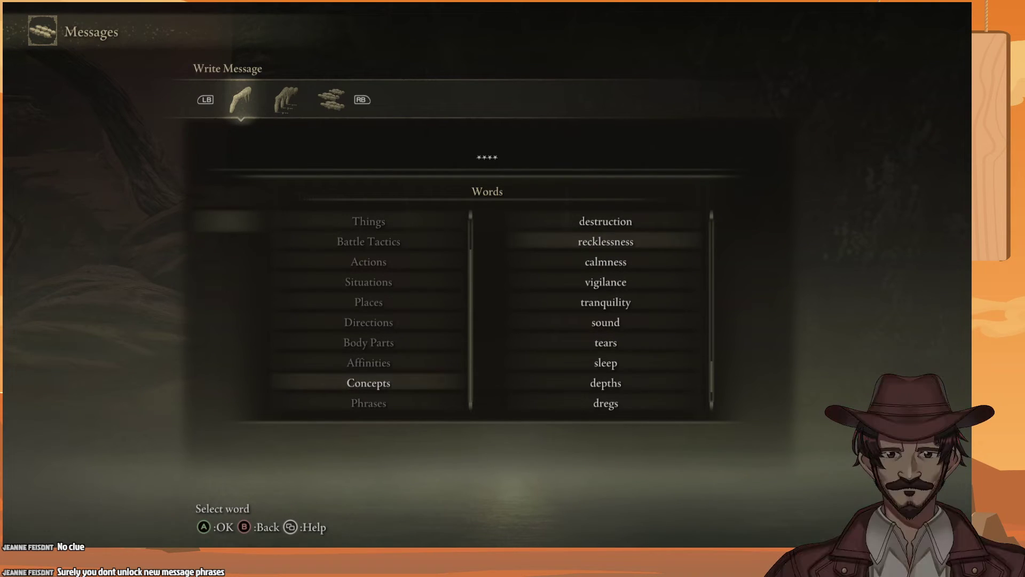
{"action": "key", "text": "Up"}
{"action": "key", "text": "Up"}
{"action": "key", "text": "Up"}
{"action": "key", "text": "Up"}
{"action": "key", "text": "Up"}
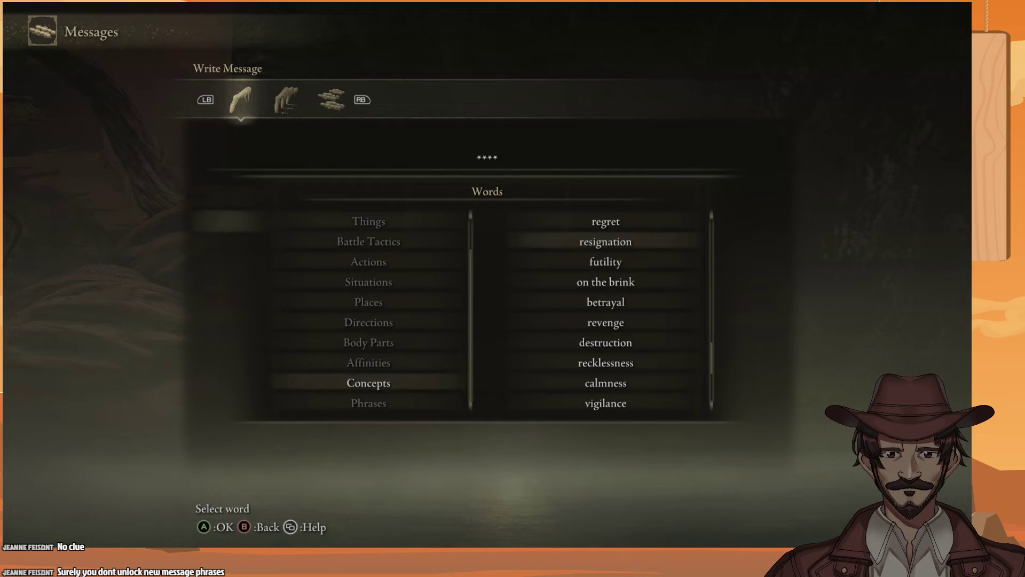
{"action": "key", "text": "Up"}
{"action": "key", "text": "Up"}
{"action": "key", "text": "Up"}
{"action": "key", "text": "Up"}
{"action": "key", "text": "Up"}
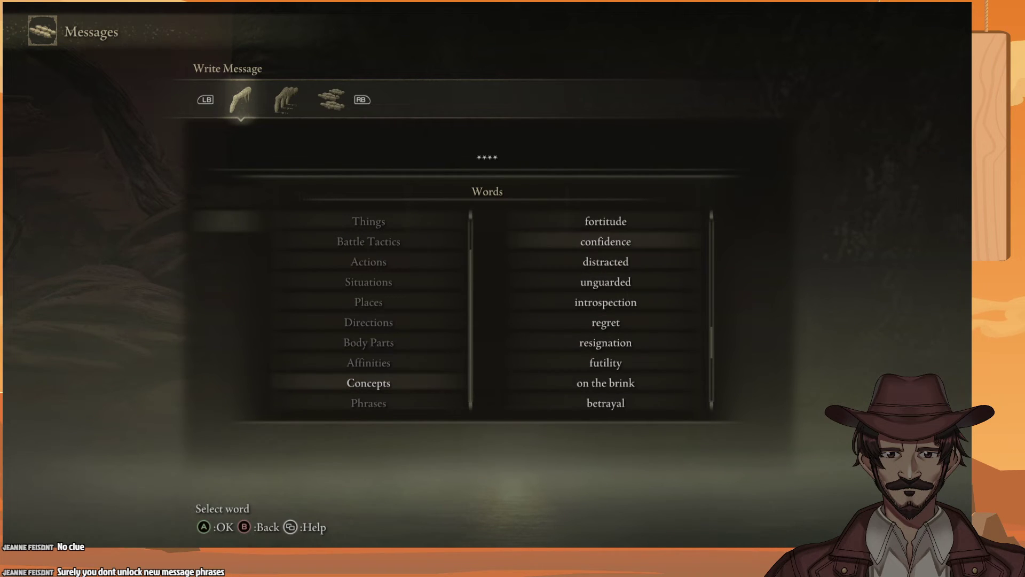
{"action": "key", "text": "Up"}
{"action": "key", "text": "Up"}
{"action": "key", "text": "Up"}
{"action": "key", "text": "Up"}
{"action": "key", "text": "Up"}
{"action": "key", "text": "Up"}
{"action": "key", "text": "Up"}
{"action": "key", "text": "Up"}
{"action": "key", "text": "Up"}
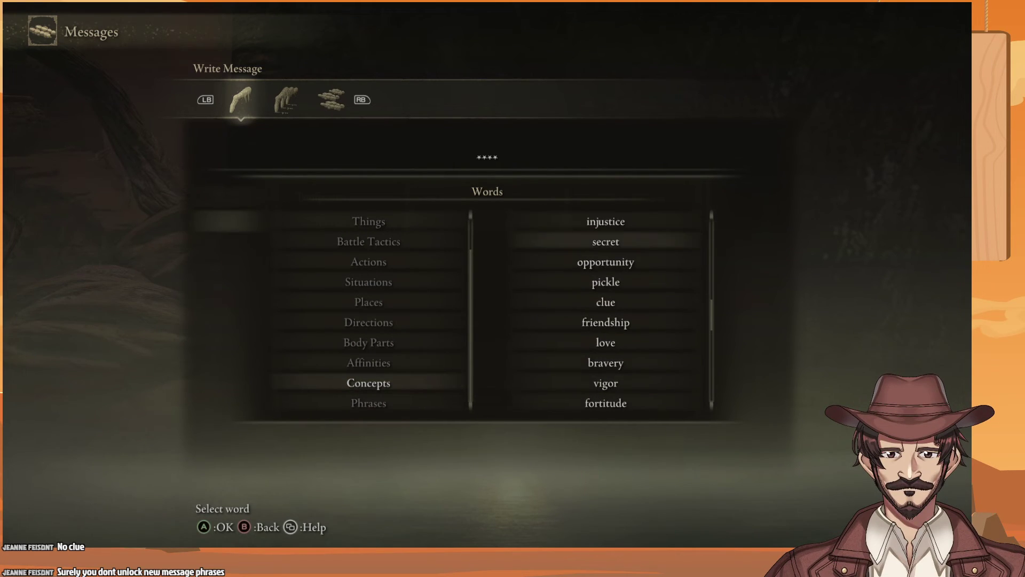
{"action": "key", "text": "Down"}
{"action": "key", "text": "Down"}
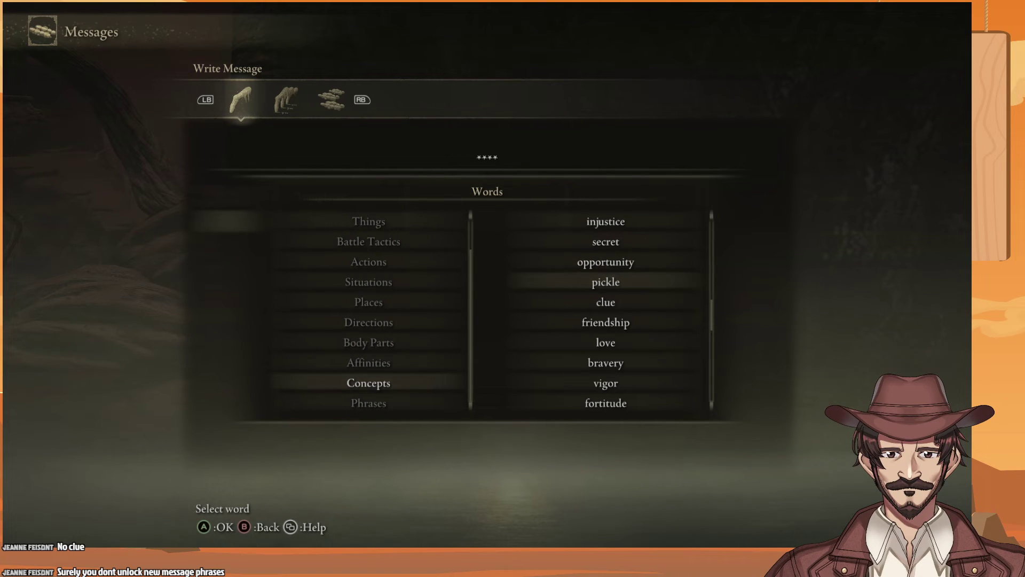
{"action": "key", "text": "Return"}
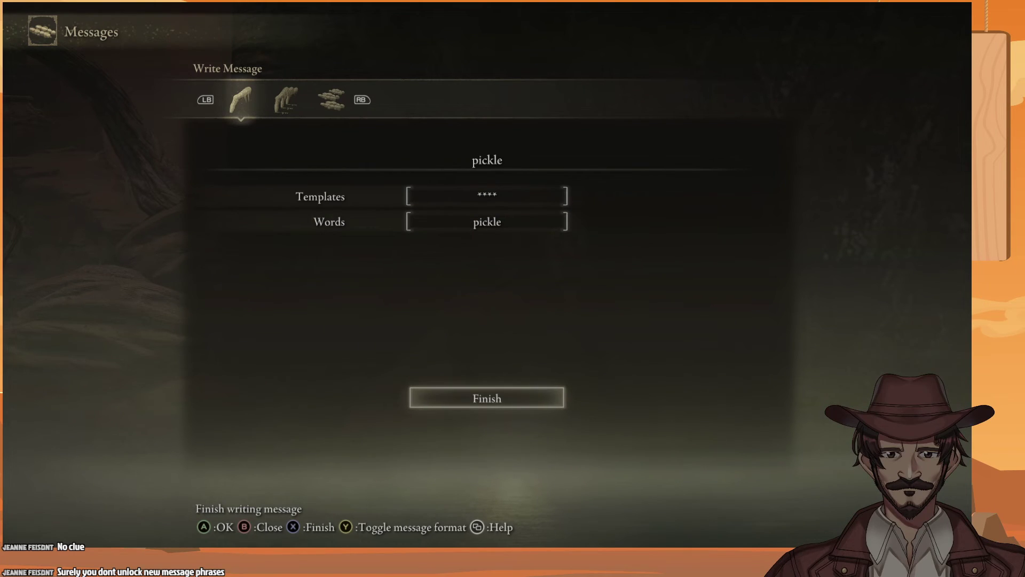
Create the pickle message, then walk along the rock ridge and jump down to the plain
{"action": "key", "text": "Return"}
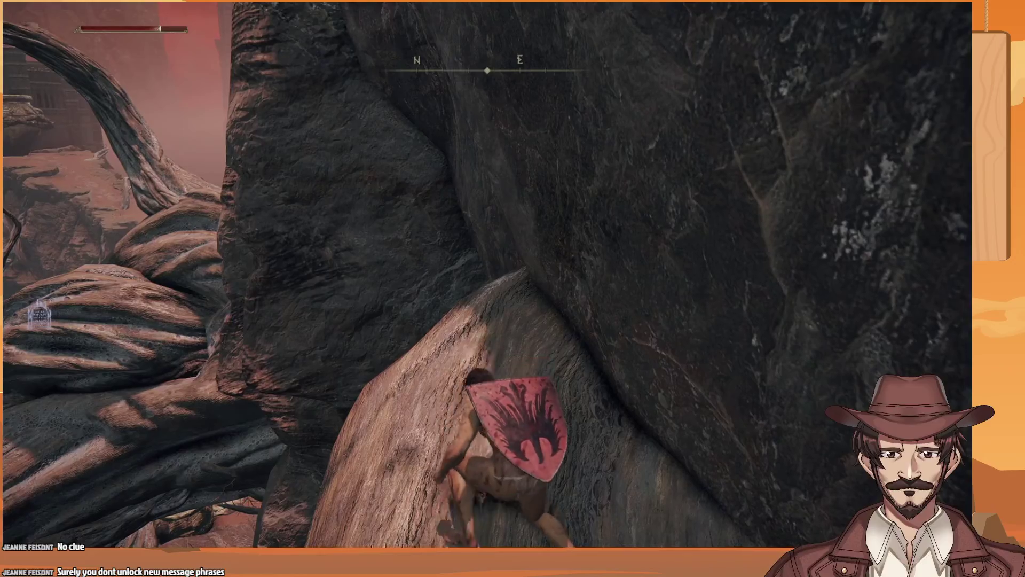
{"action": "key", "text": "Right"}
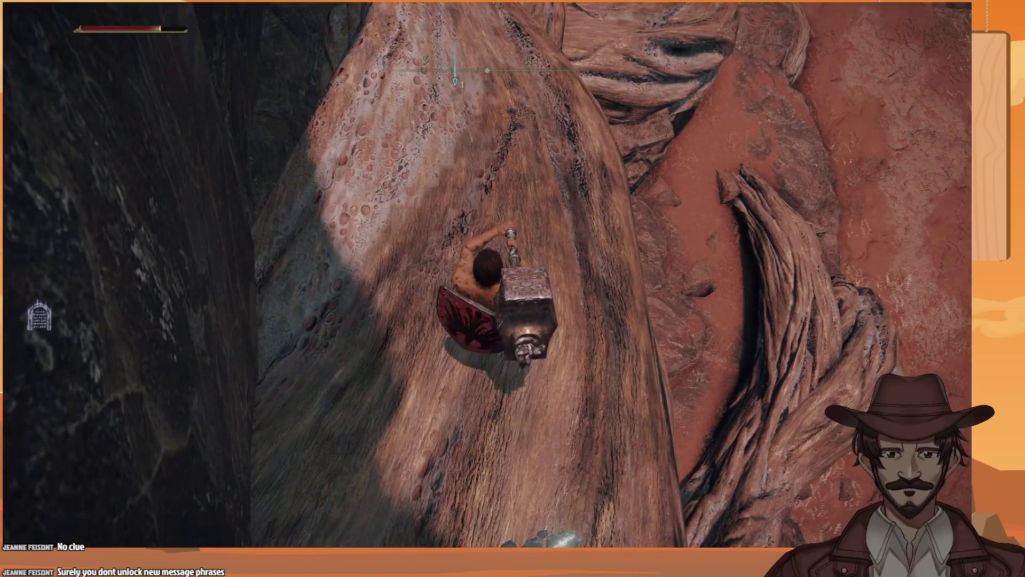
{"action": "key", "text": "w"}
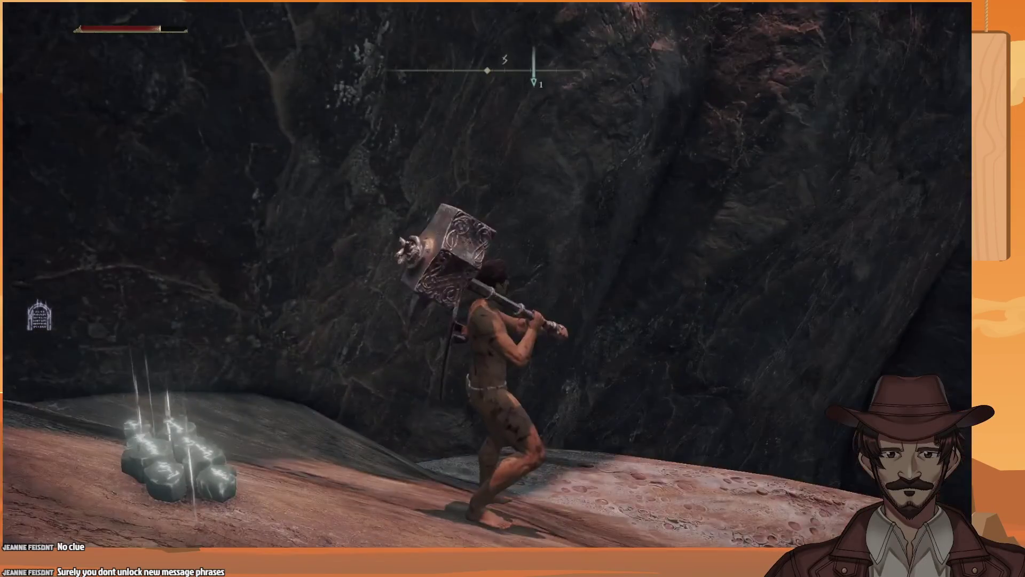
{"action": "key", "text": "w"}
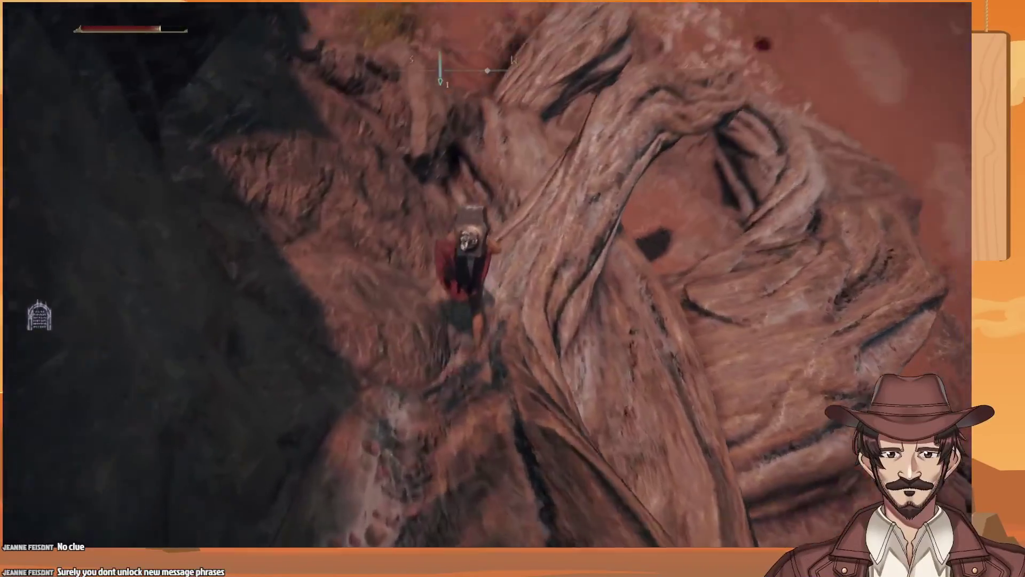
{"action": "key", "text": "w"}
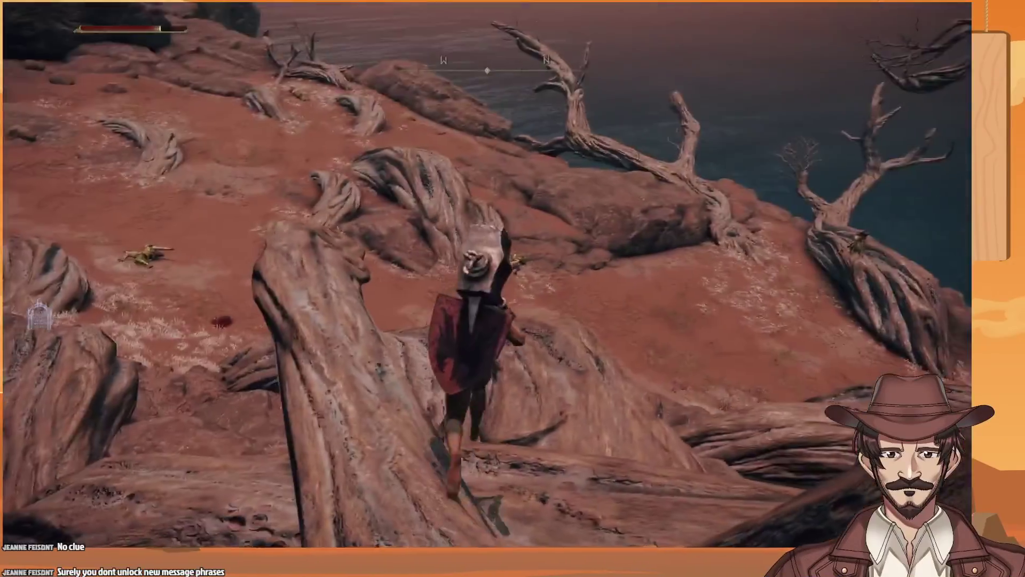
{"action": "key", "text": "w"}
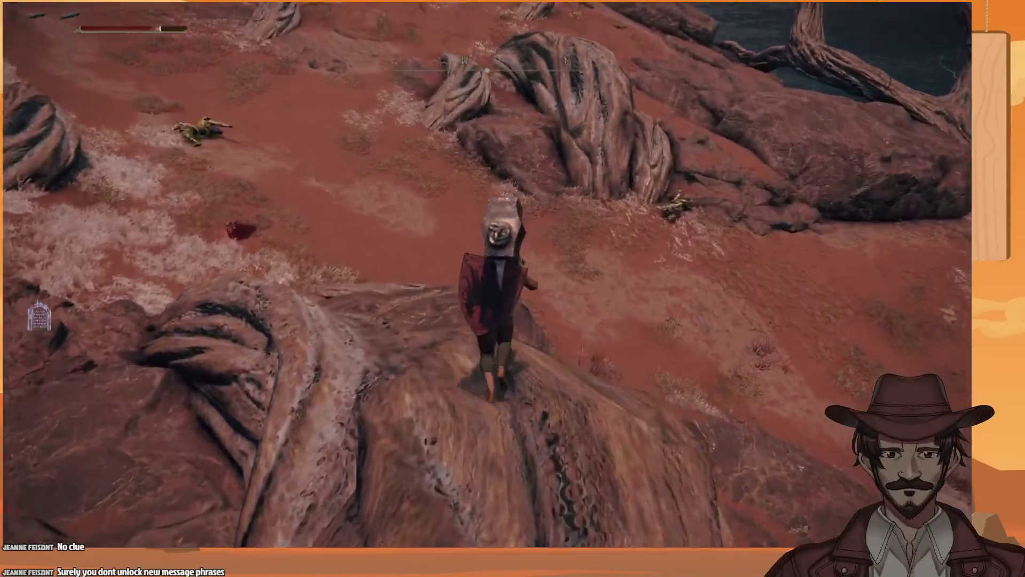
{"action": "key", "text": "w"}
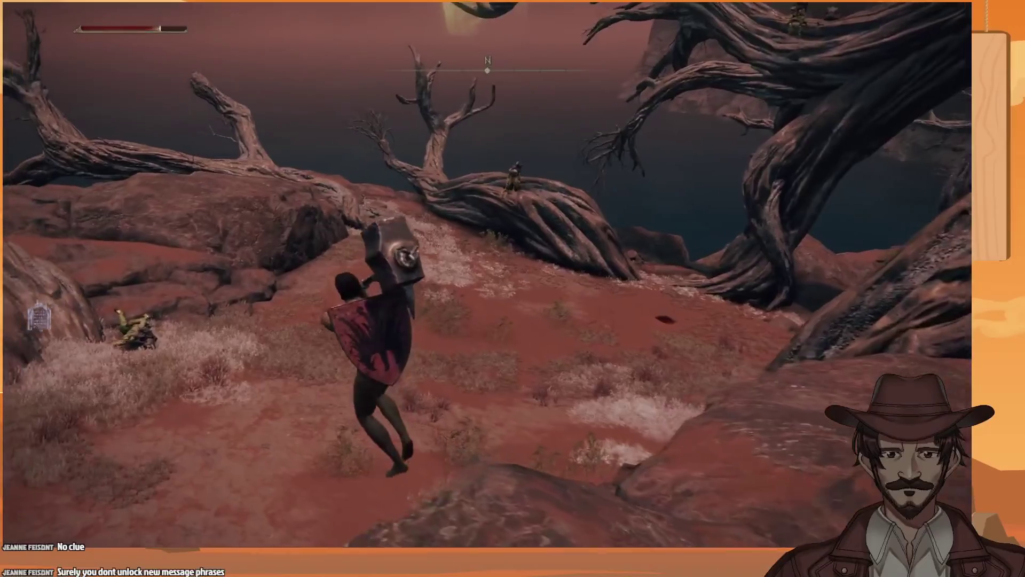